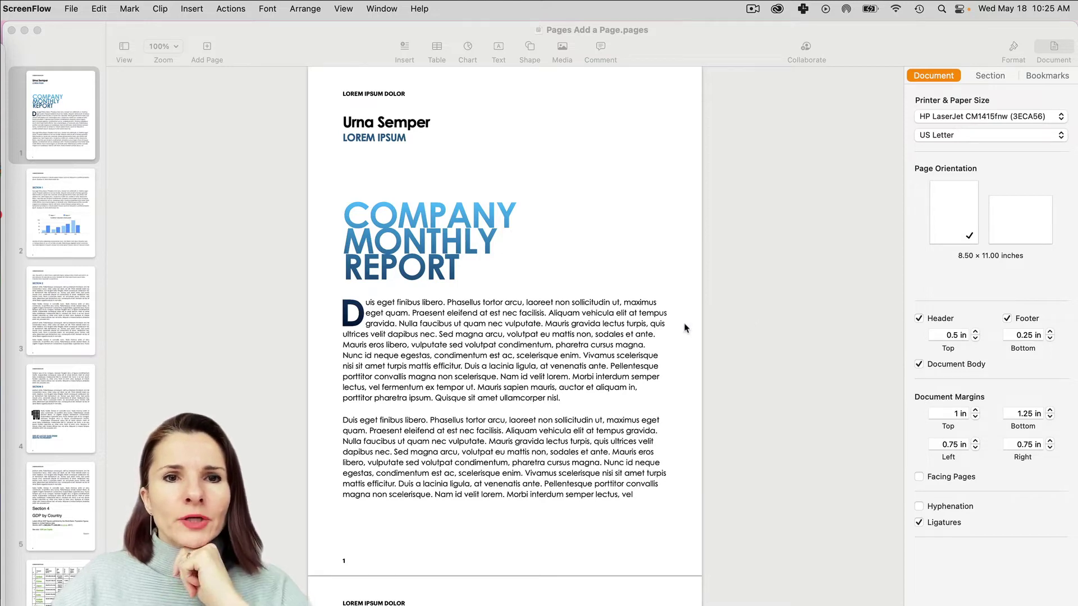
# - Bring the Company Monthly Report window into focus and scroll briefly through the document
pyautogui.click(574, 250)
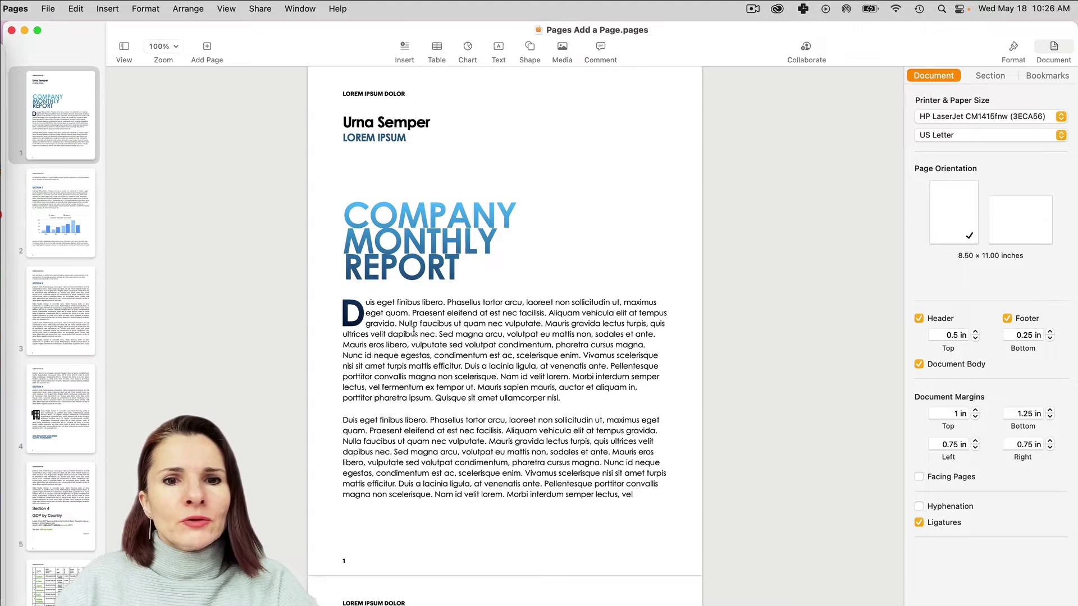
pyautogui.scroll(-5, 414, 331)
pyautogui.scroll(5, 414, 331)
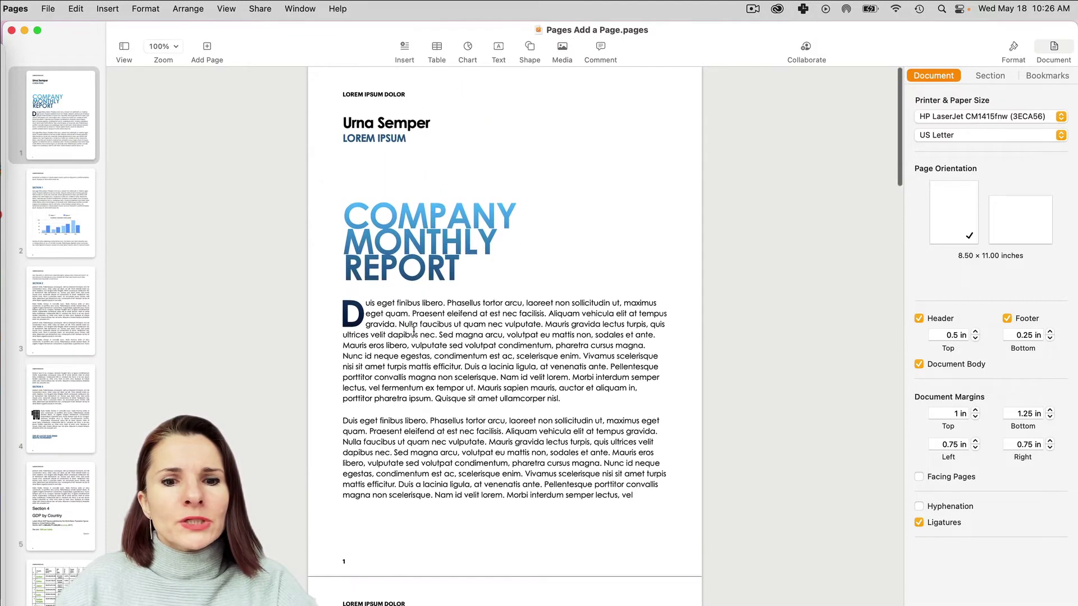
# - Set the zoom to Two Pages and hide the Document inspector
pyautogui.click(176, 48)
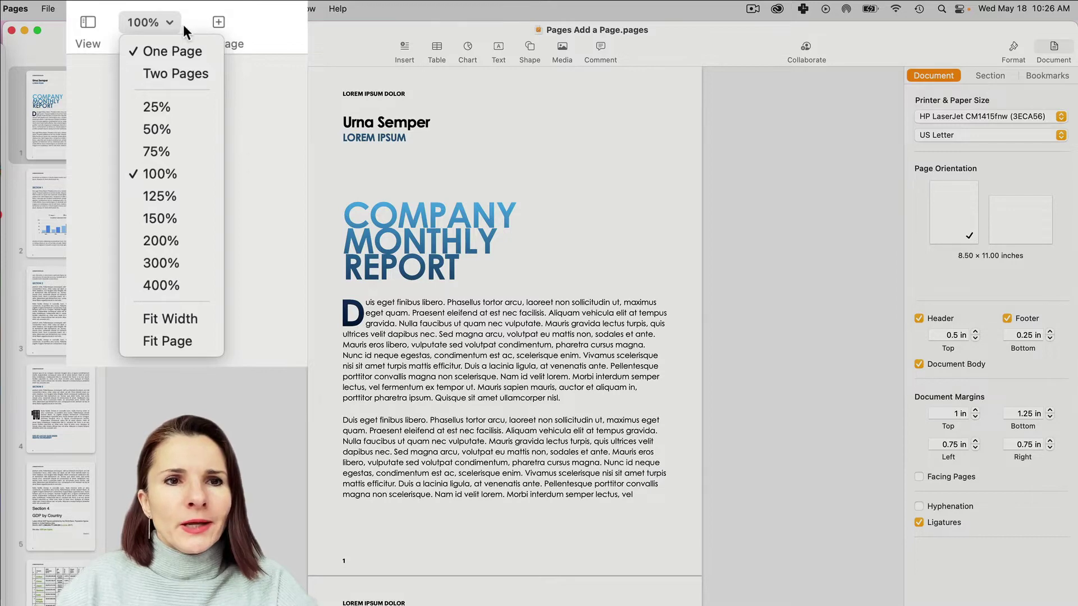
pyautogui.click(175, 72)
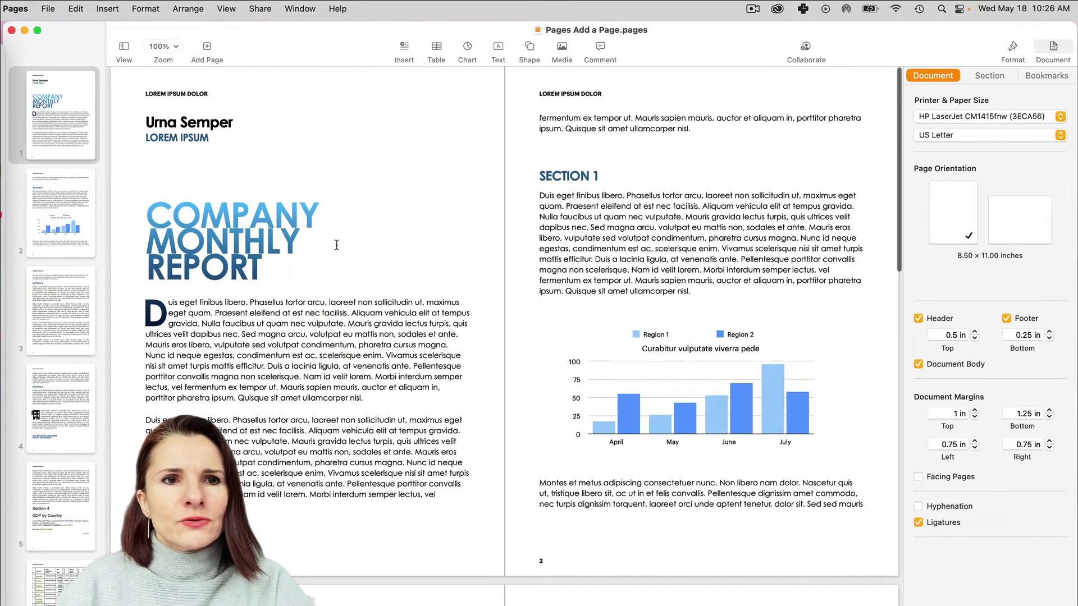
pyautogui.click(176, 47)
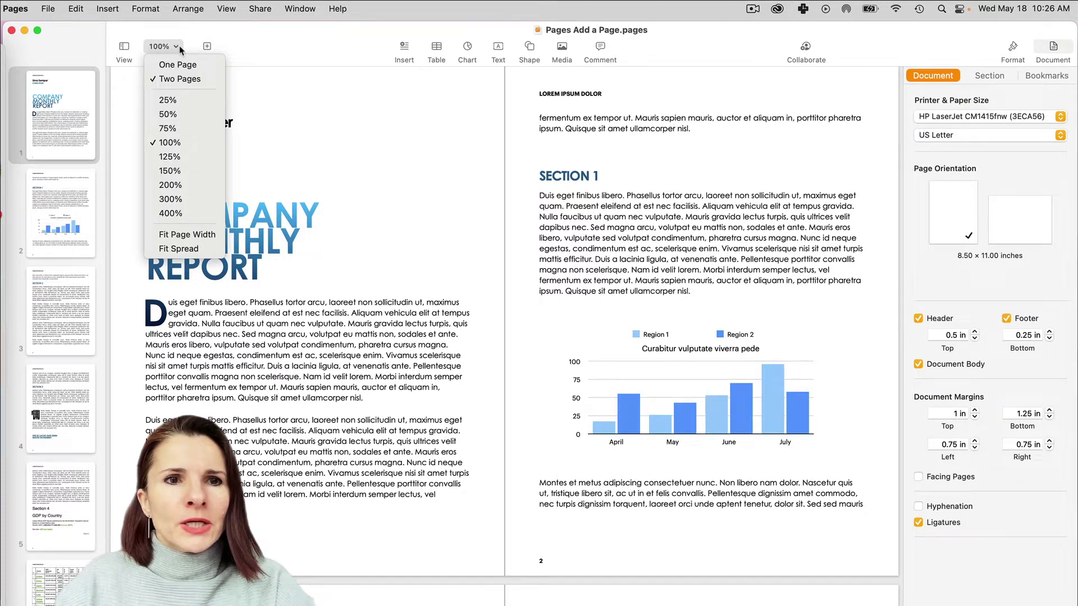
pyautogui.click(180, 46)
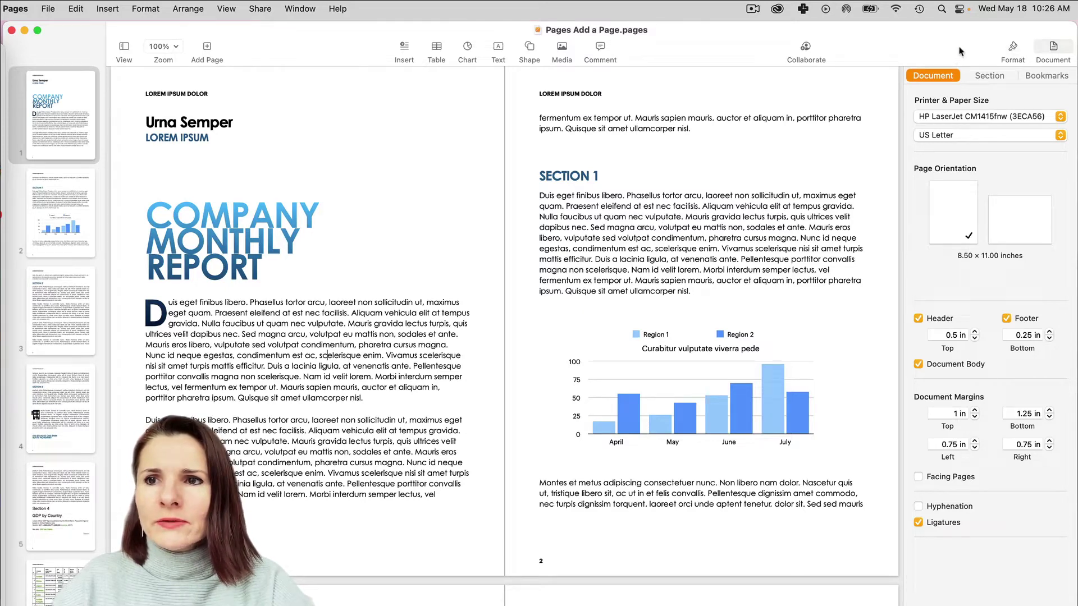
pyautogui.click(1053, 48)
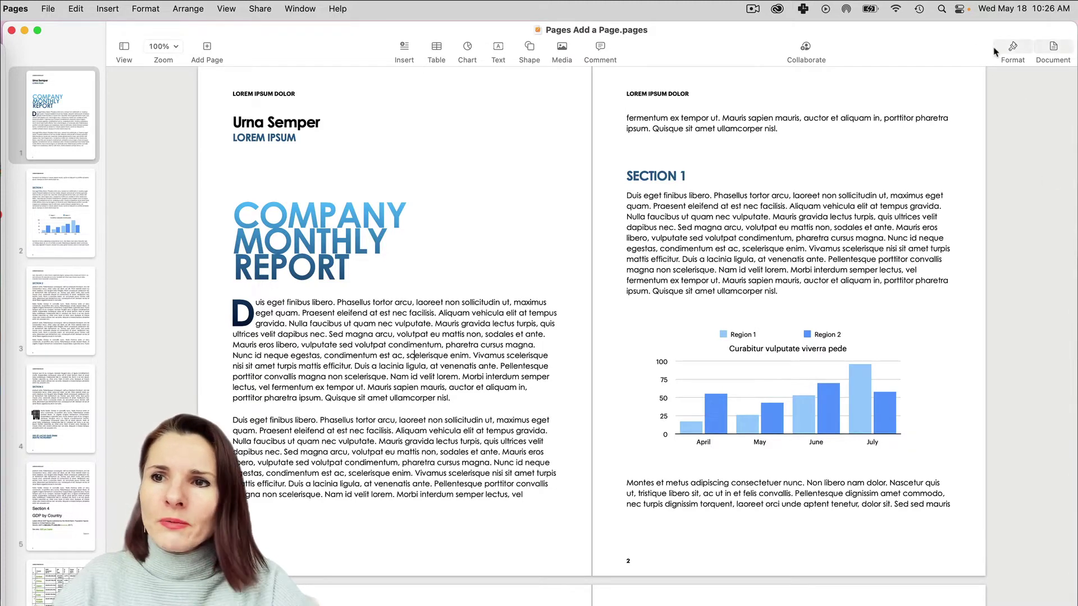
# - Reopen the Document inspector and keep US Letter paper in portrait, 8.50 × 11.00 in
pyautogui.click(1052, 48)
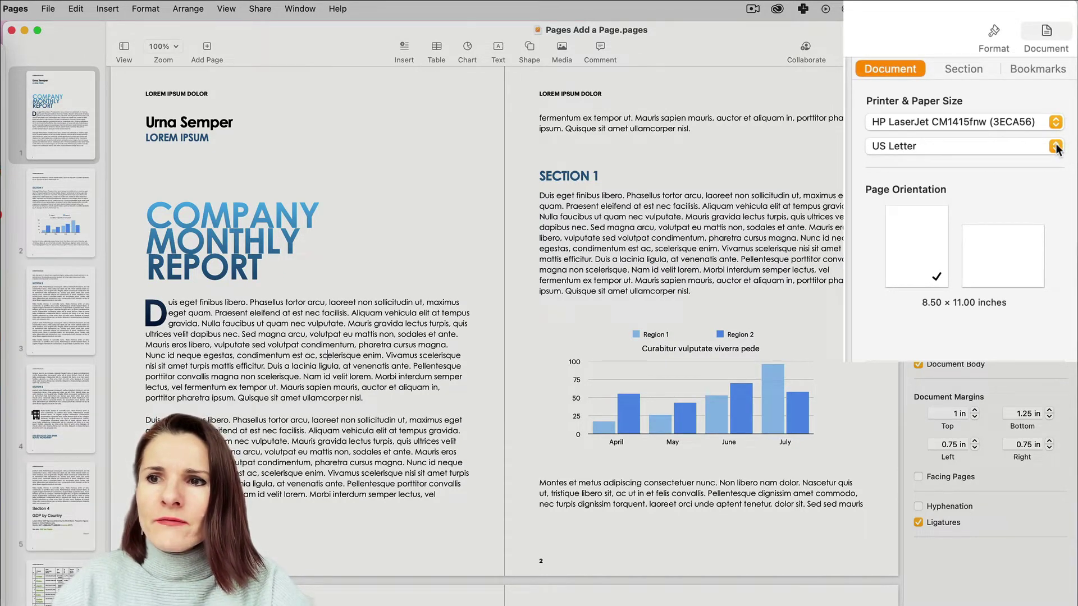
pyautogui.click(1055, 146)
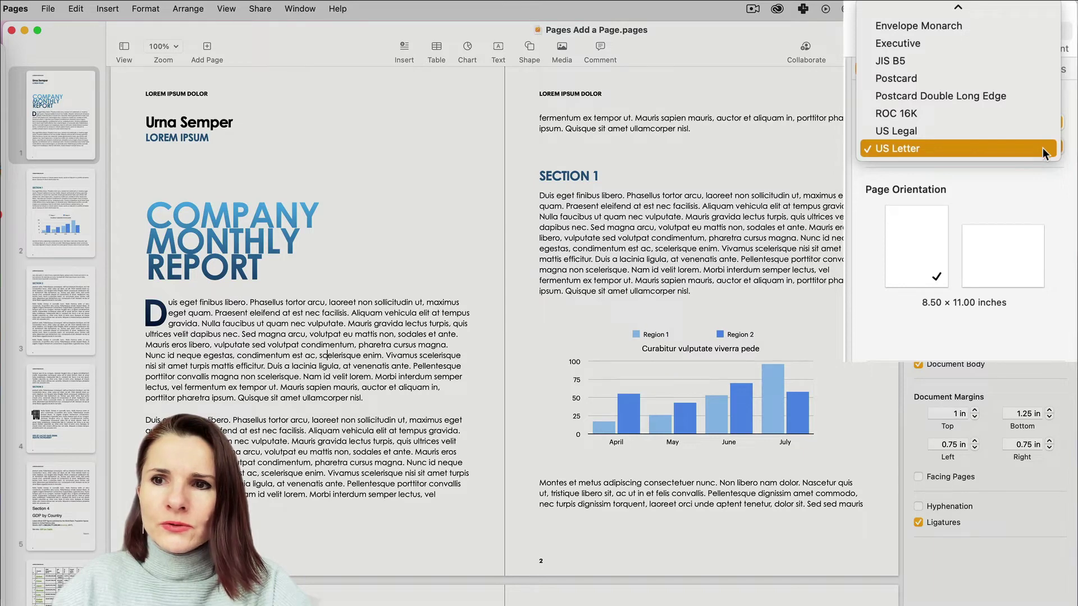
pyautogui.scroll(5, 1042, 147)
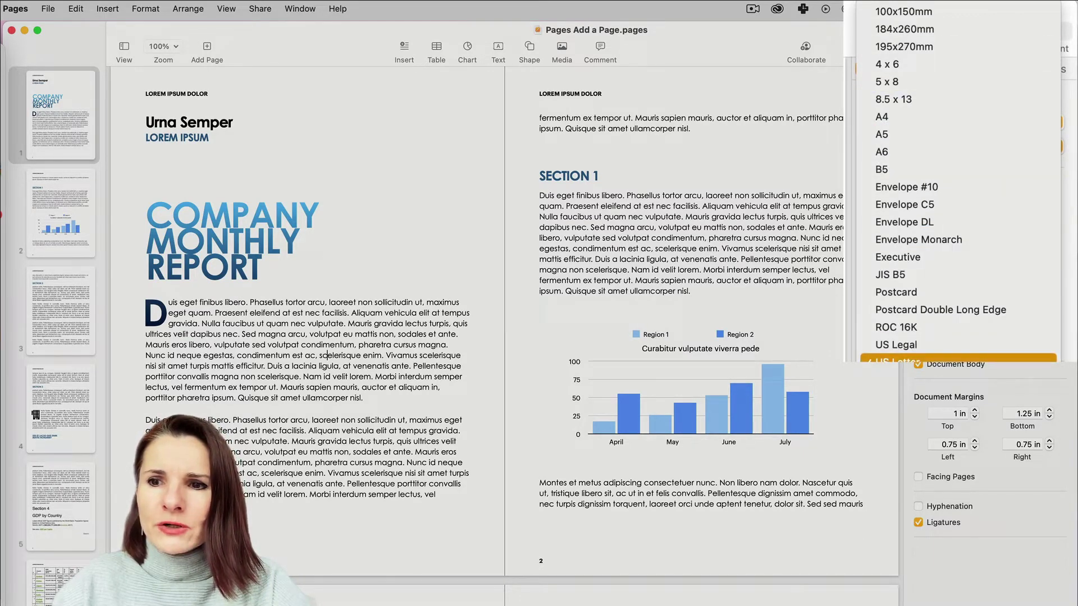
pyautogui.click(898, 358)
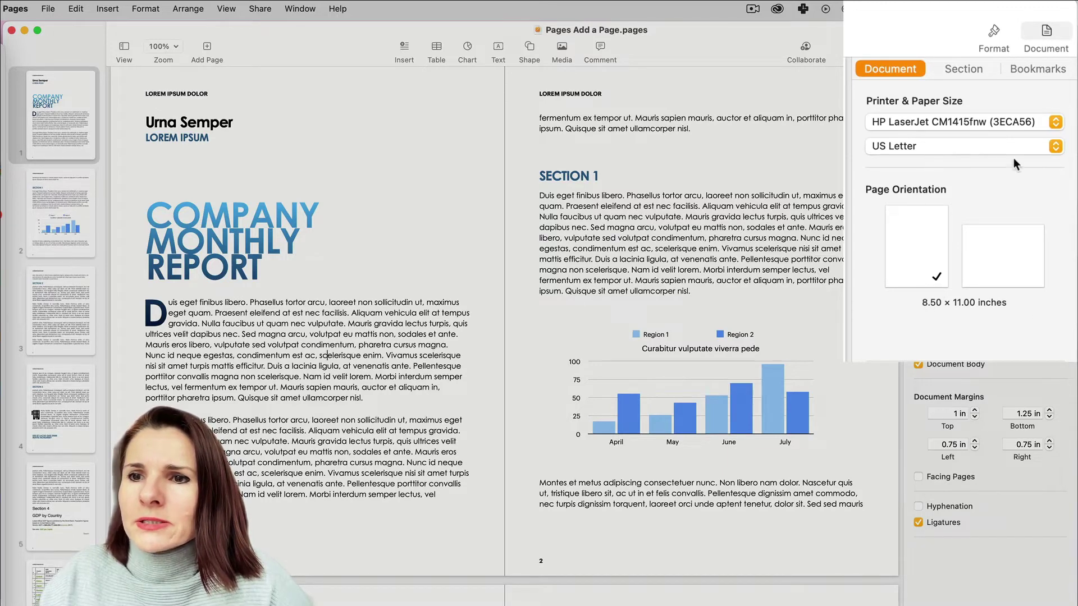
pyautogui.click(1054, 148)
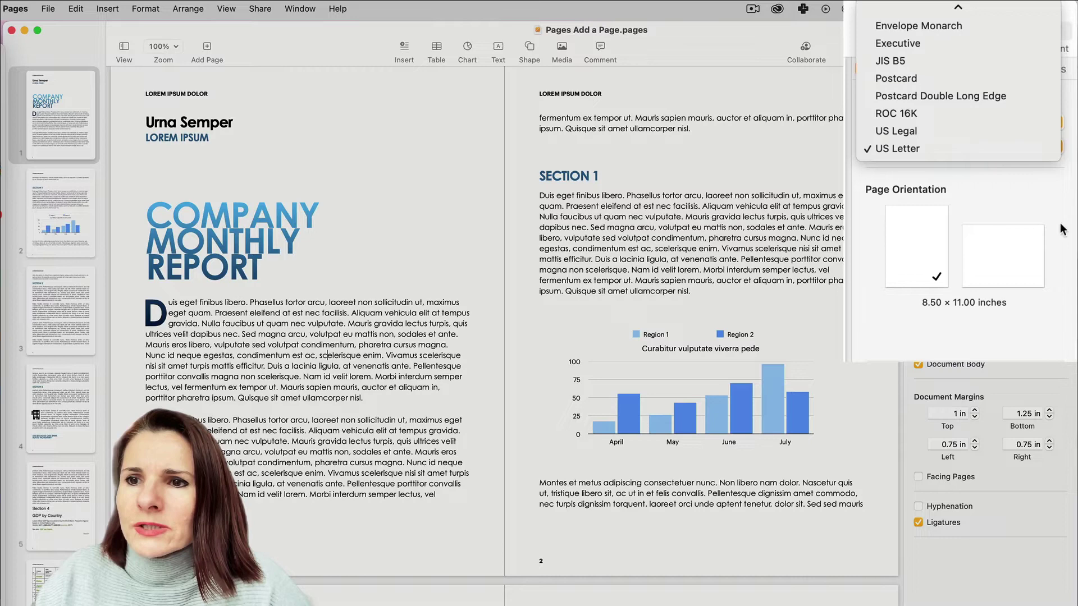
pyautogui.click(1062, 201)
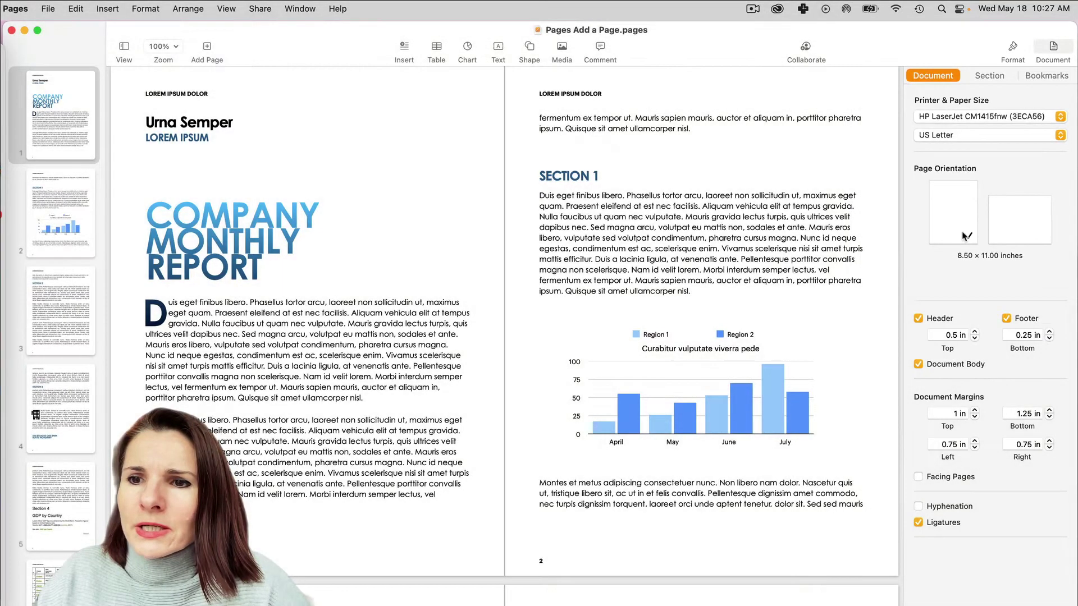
pyautogui.click(969, 238)
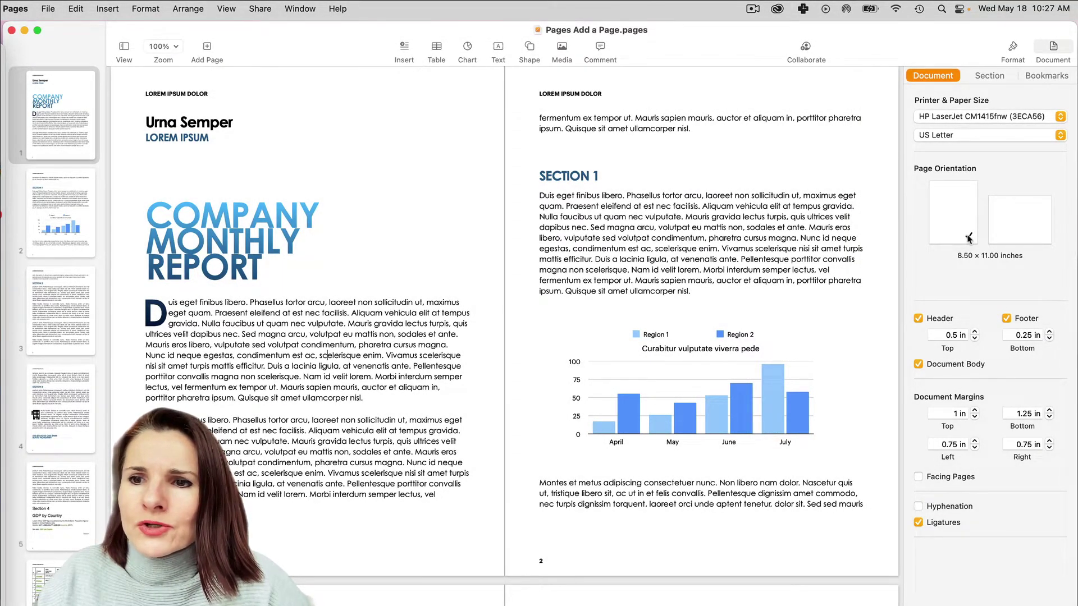
# - Try landscape, switch the zoom to One Page, and return the pages to portrait
pyautogui.click(1044, 238)
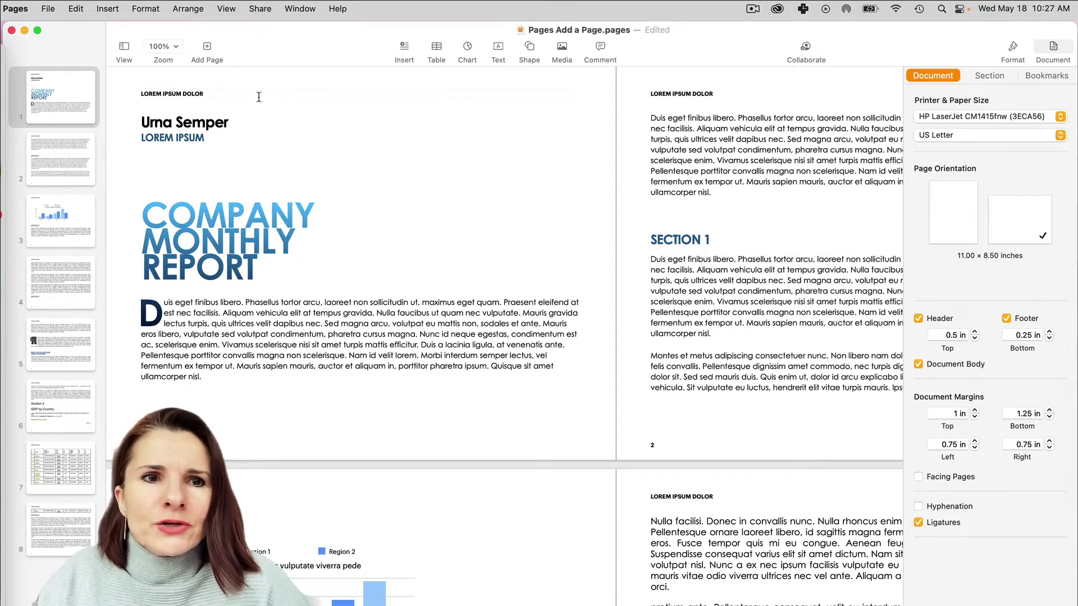
pyautogui.click(176, 47)
pyautogui.click(169, 65)
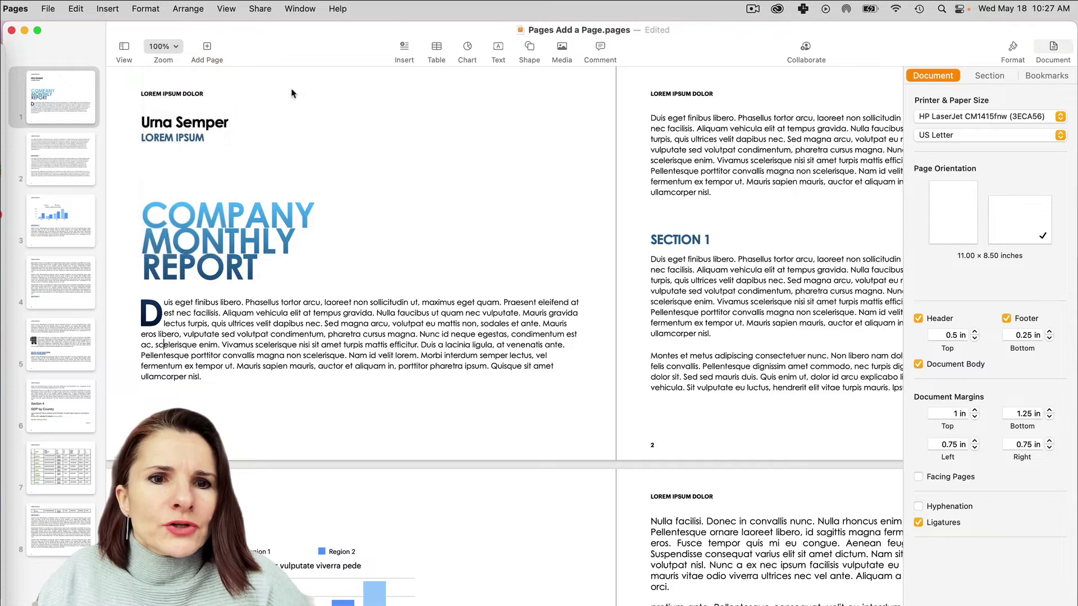
pyautogui.scroll(-10, 532, 298)
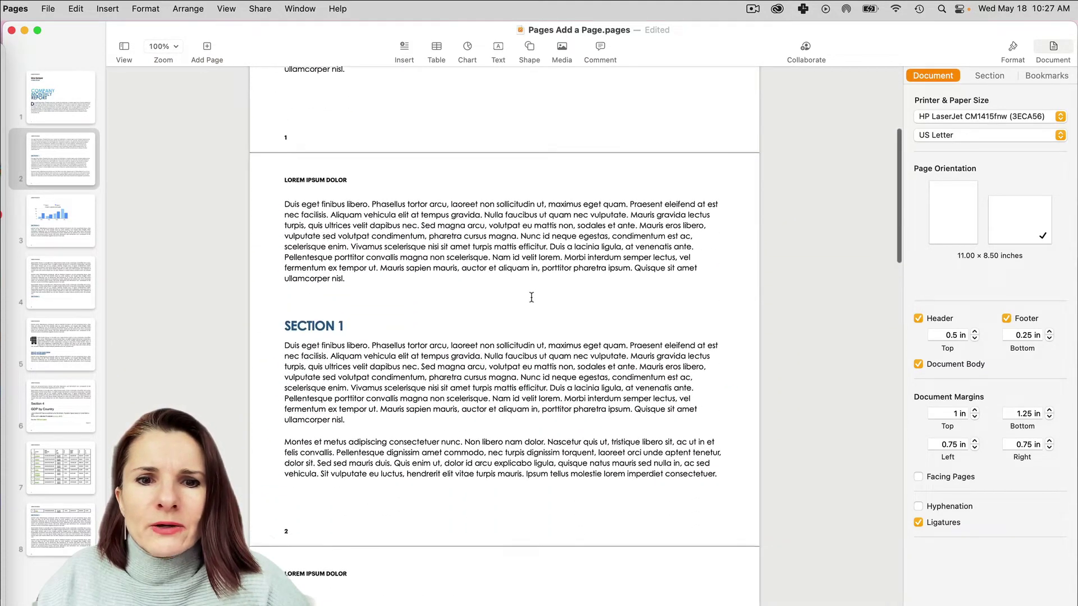
pyautogui.click(965, 233)
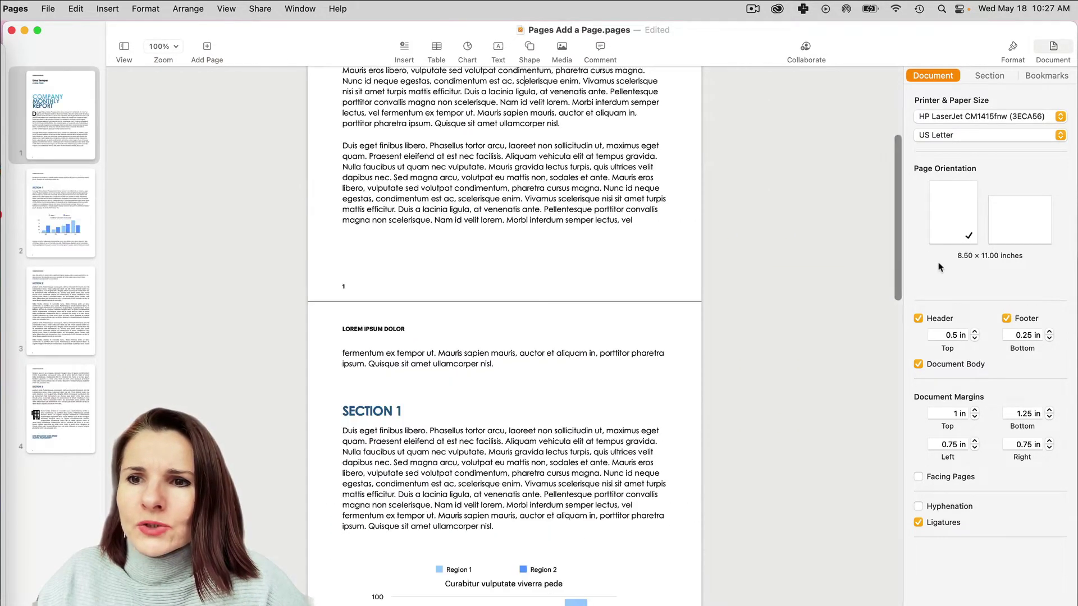
pyautogui.scroll(5, 633, 330)
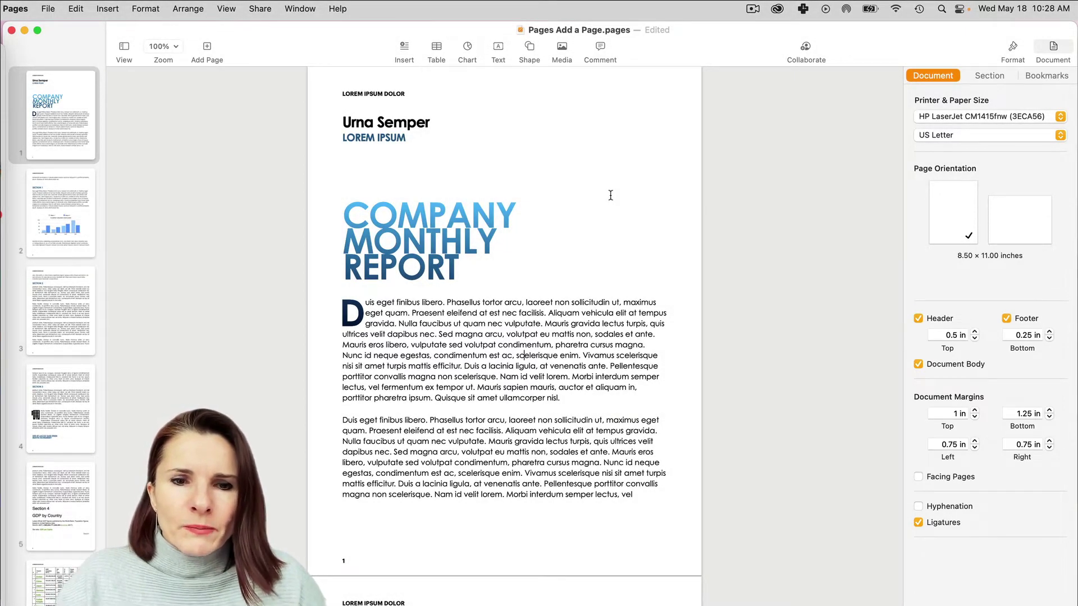
# - Turn on Show Ruler and Show Layout, then place the caret in the middle header and footer cells
pyautogui.click(225, 9)
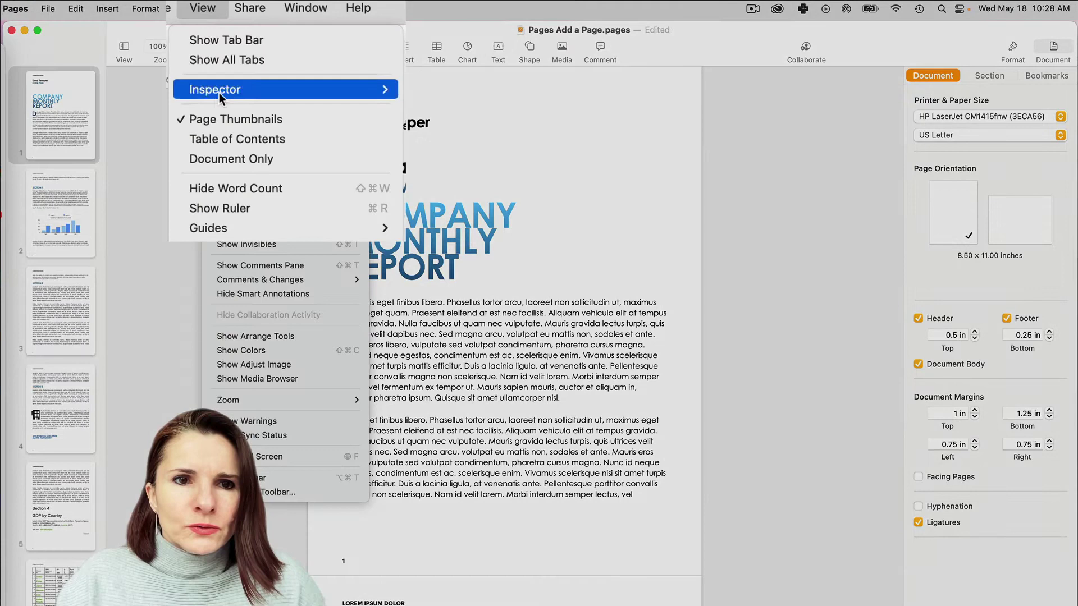
pyautogui.click(236, 211)
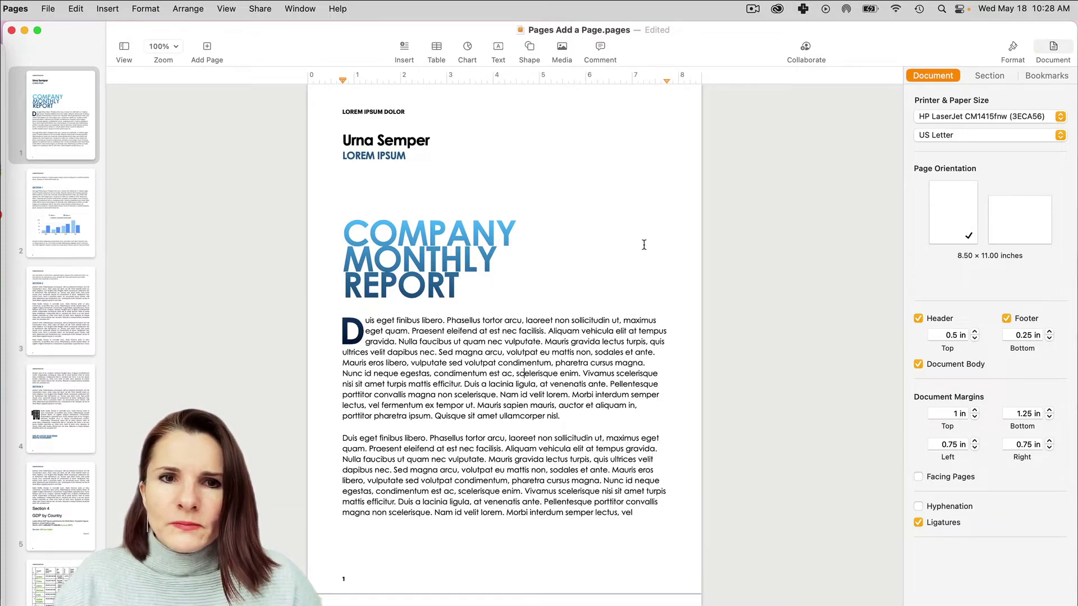
pyautogui.click(226, 9)
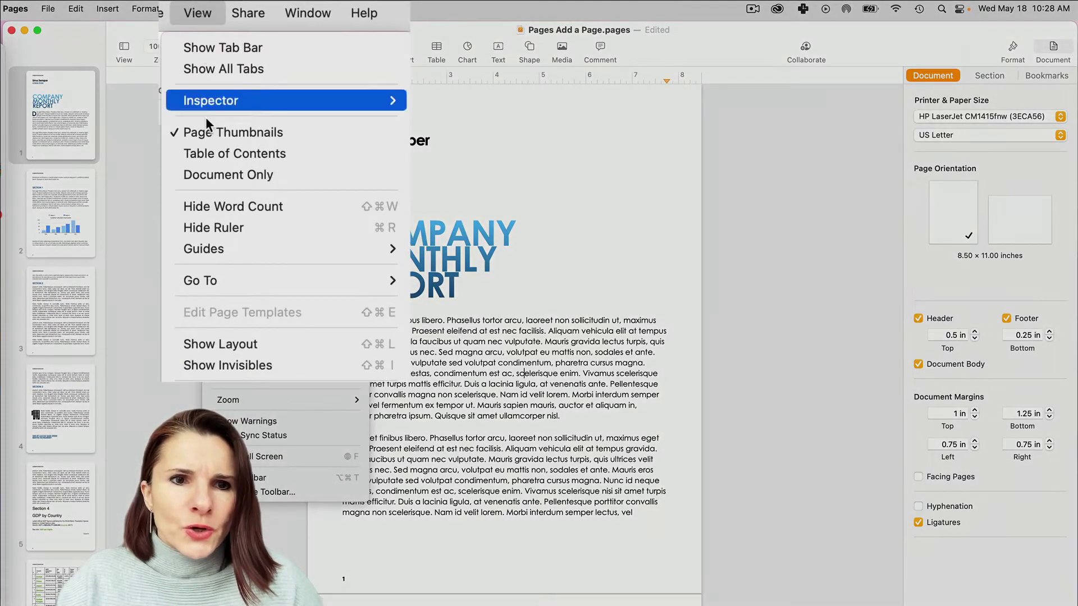
pyautogui.click(245, 346)
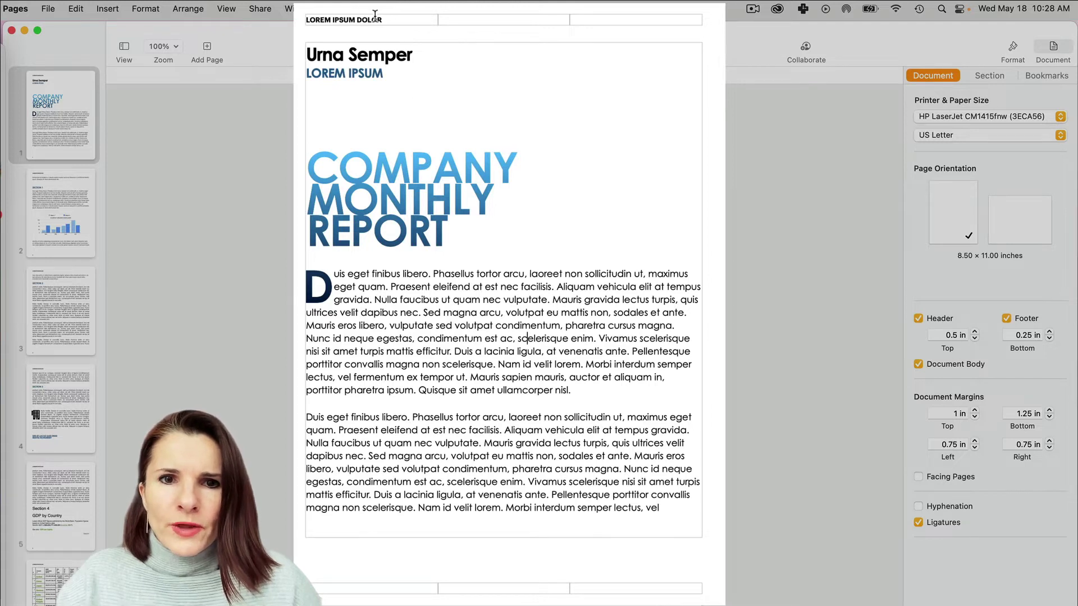
pyautogui.click(532, 18)
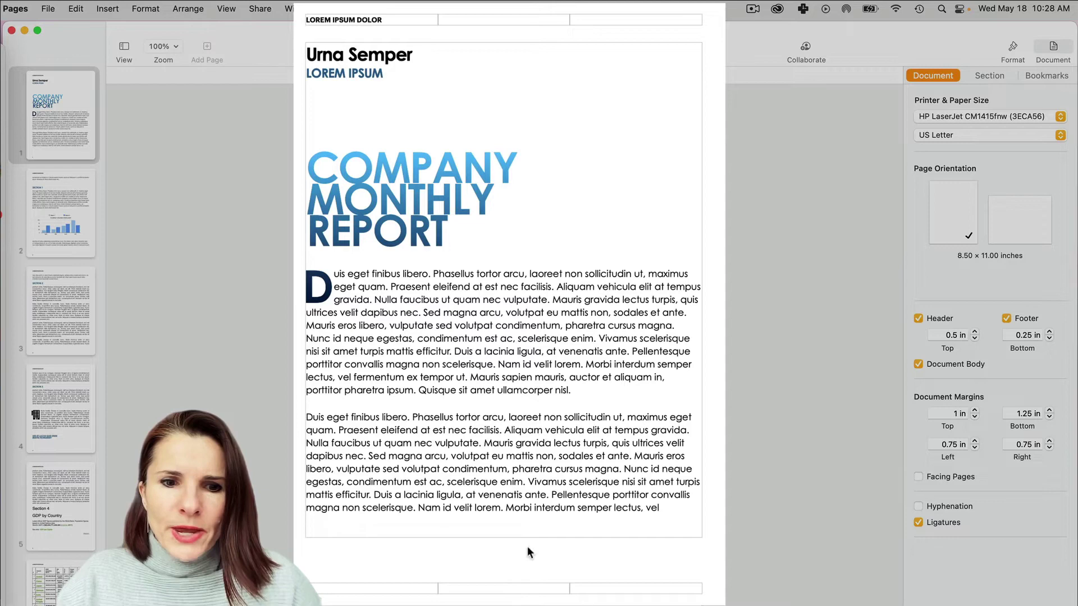
pyautogui.click(503, 588)
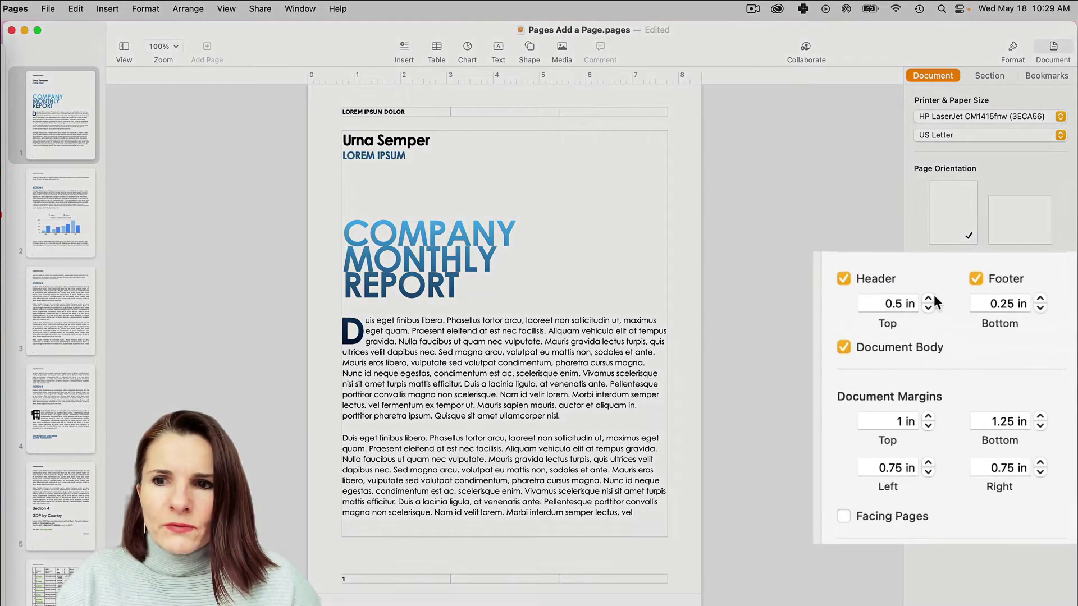
# - Keep the header offset at 0.5 in and set the footer's bottom spacing to 0.5 in
pyautogui.click(932, 297)
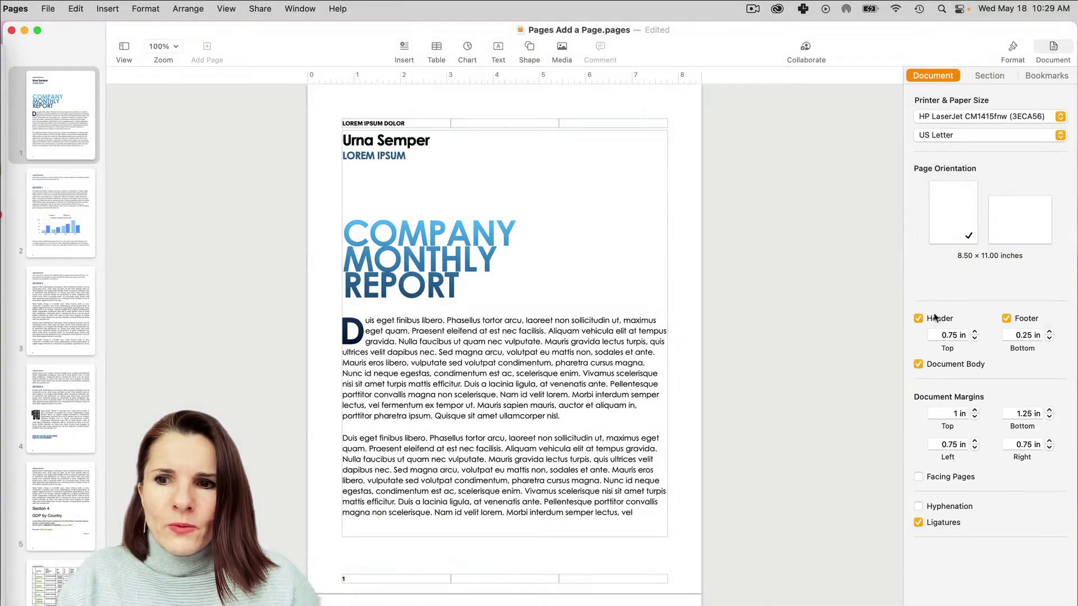
pyautogui.click(975, 331)
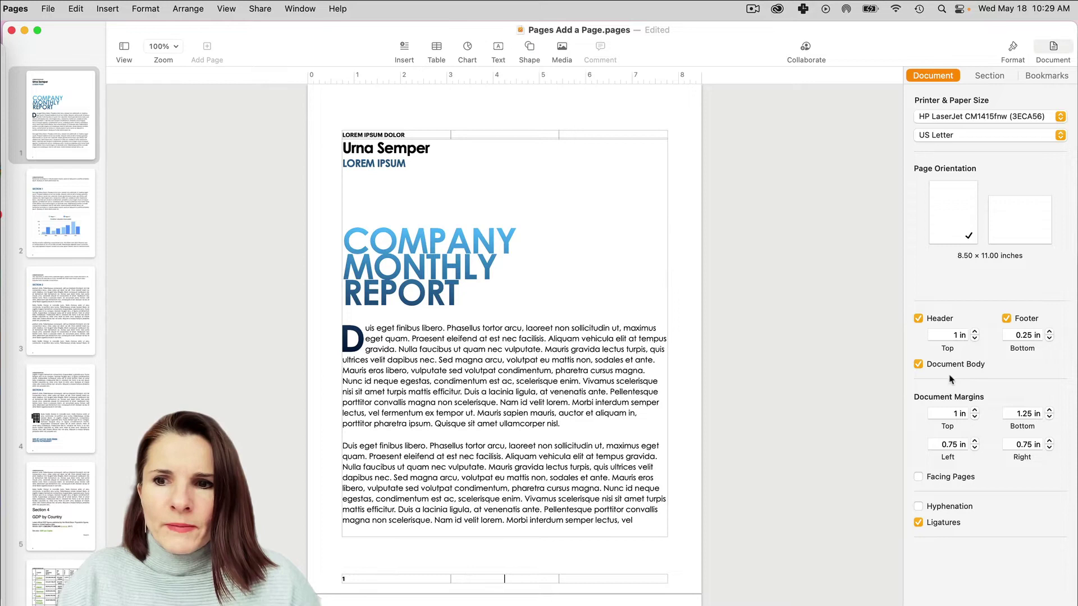
pyautogui.click(975, 339)
pyautogui.click(975, 338)
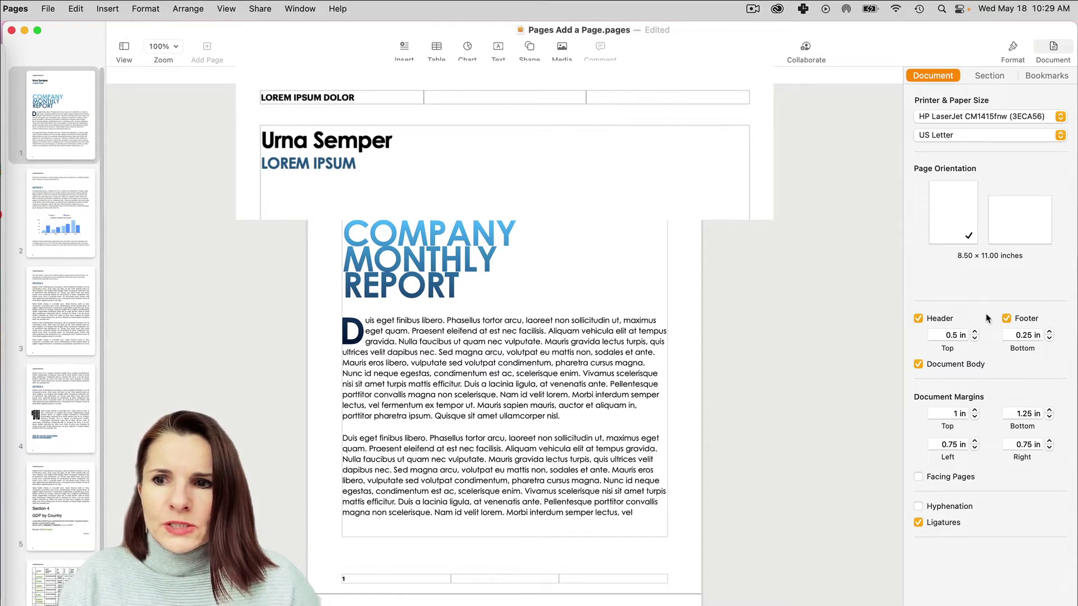
pyautogui.click(1049, 338)
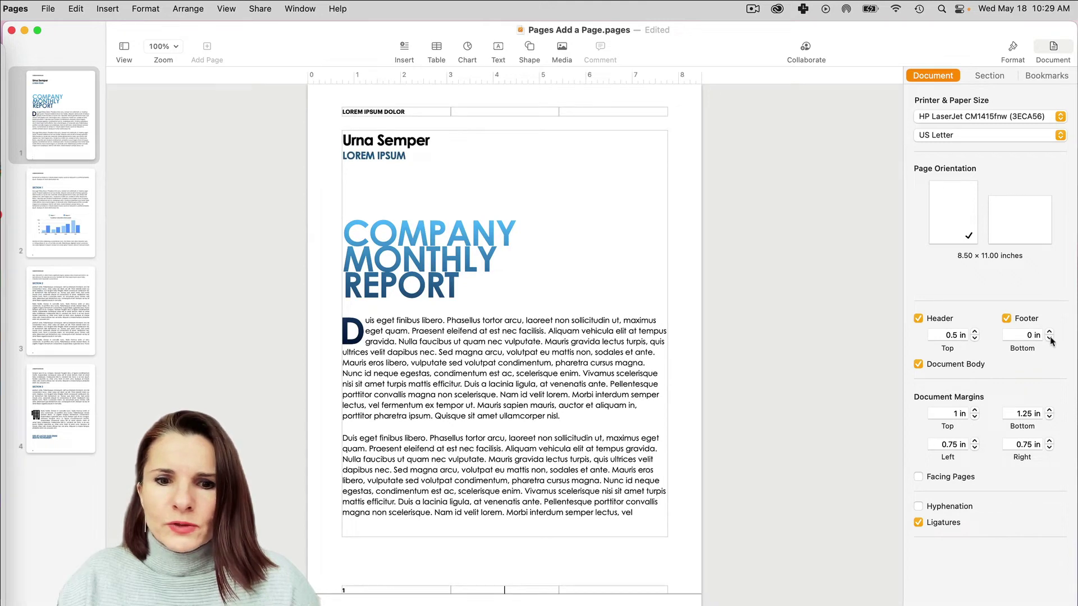
pyautogui.click(1049, 332)
pyautogui.click(1049, 332)
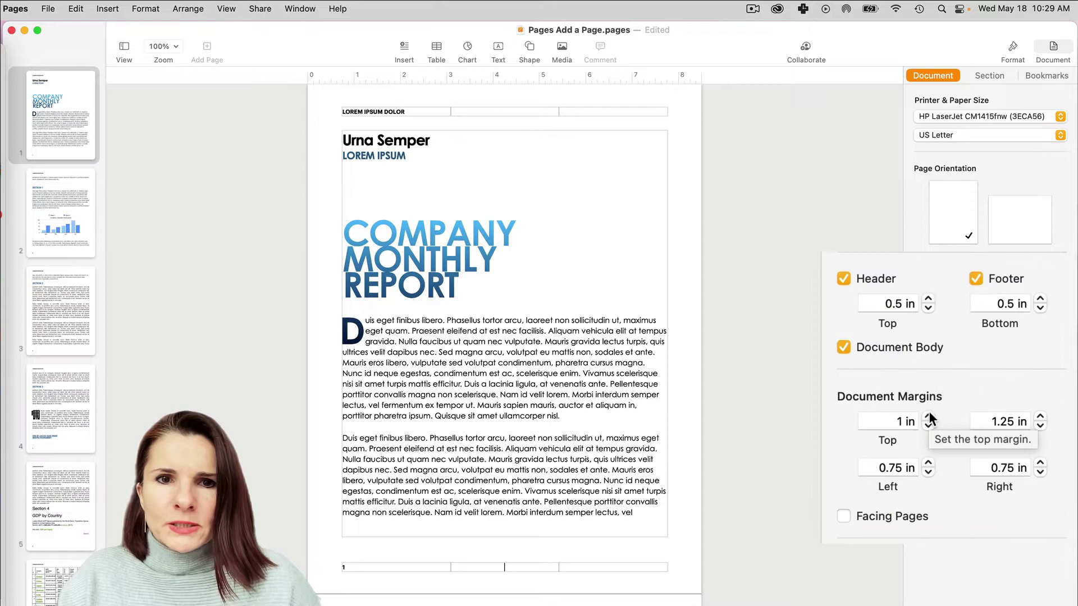
# - Step the margins to Top 1.5 in, Bottom 1.5 in, Left 1 in and Right 1 in
pyautogui.click(974, 410)
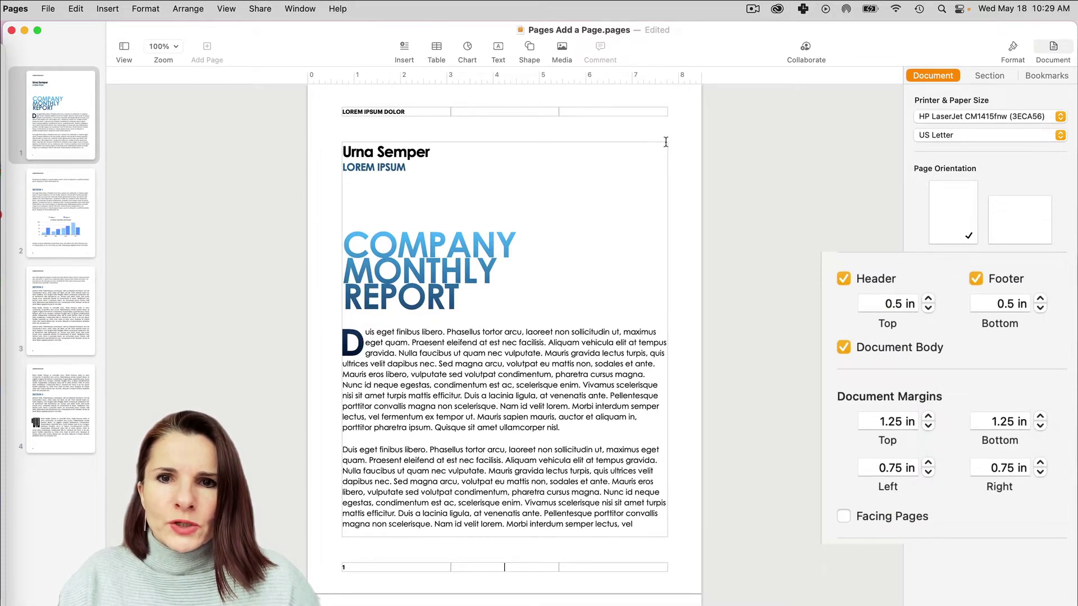
pyautogui.click(928, 418)
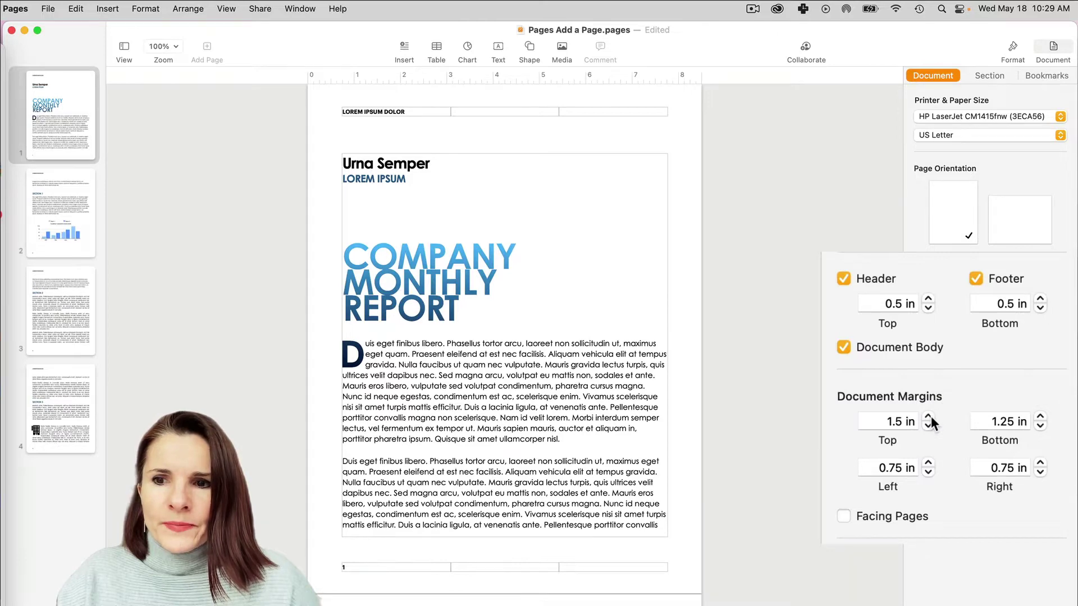
pyautogui.click(1040, 415)
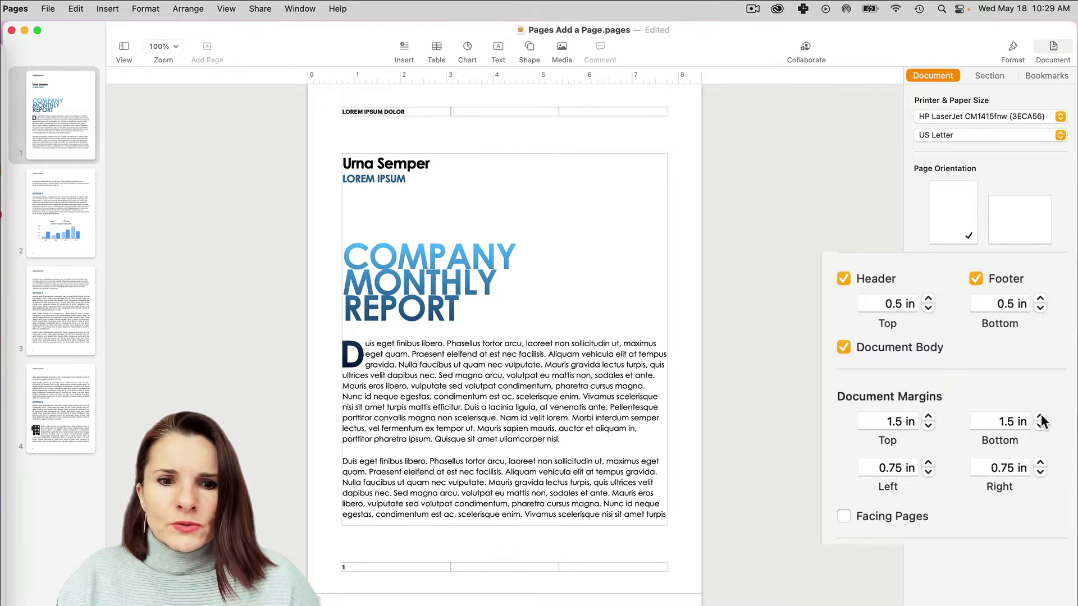
pyautogui.click(928, 463)
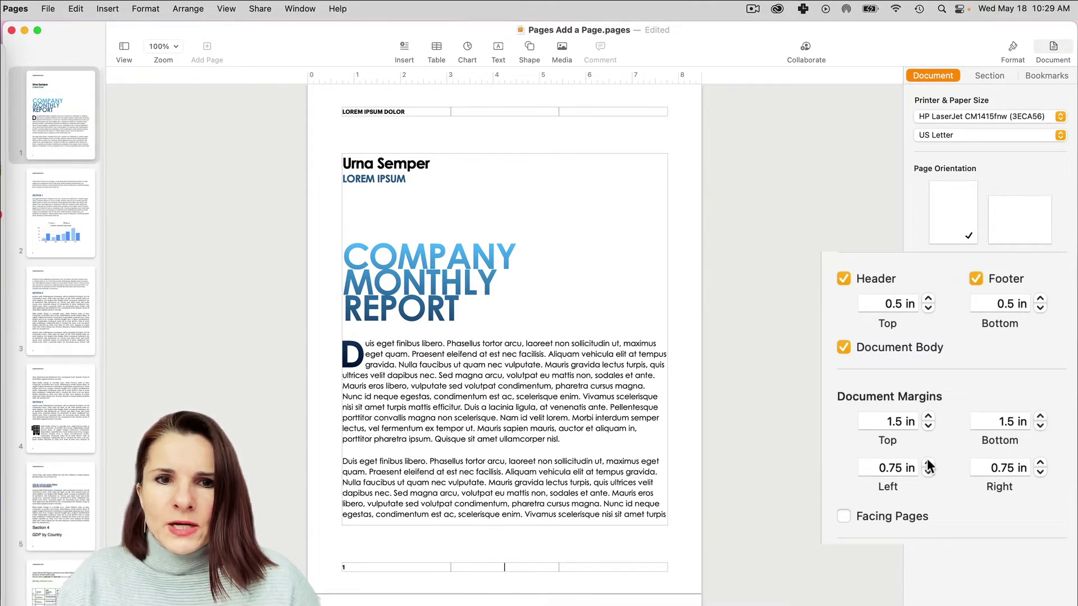
pyautogui.click(1040, 464)
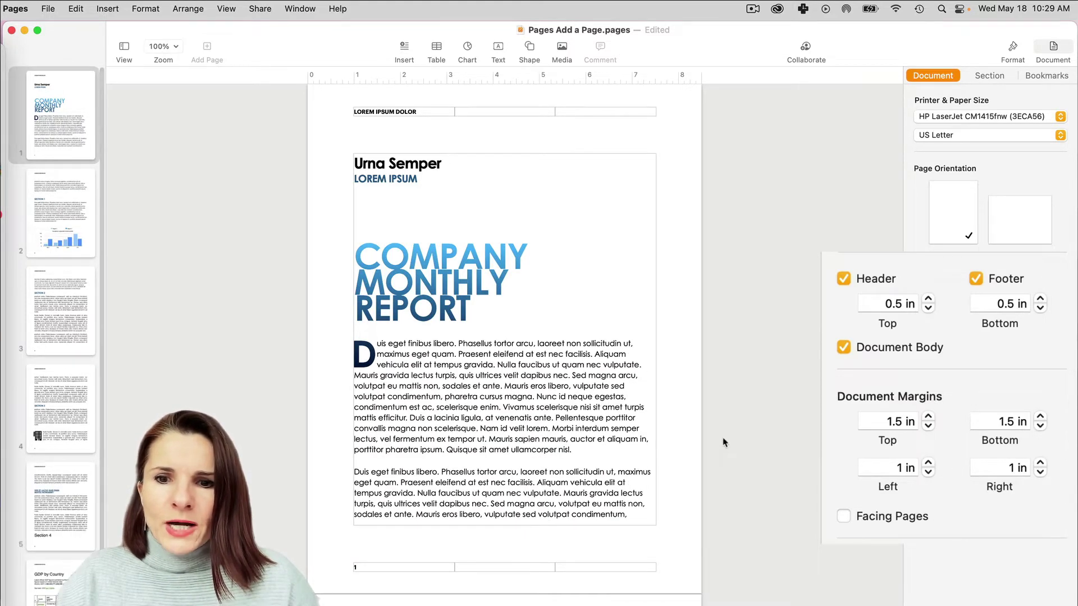
# - Turn on Facing Pages for the report
pyautogui.click(844, 516)
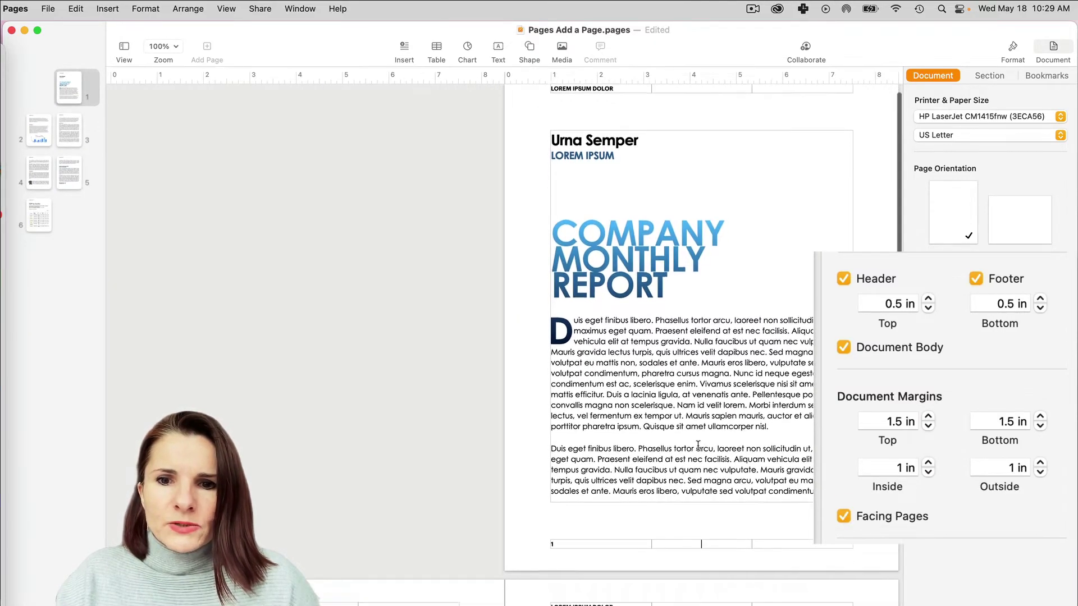
pyautogui.scroll(-10, 698, 445)
pyautogui.scroll(-3, 698, 445)
pyautogui.scroll(3, 698, 445)
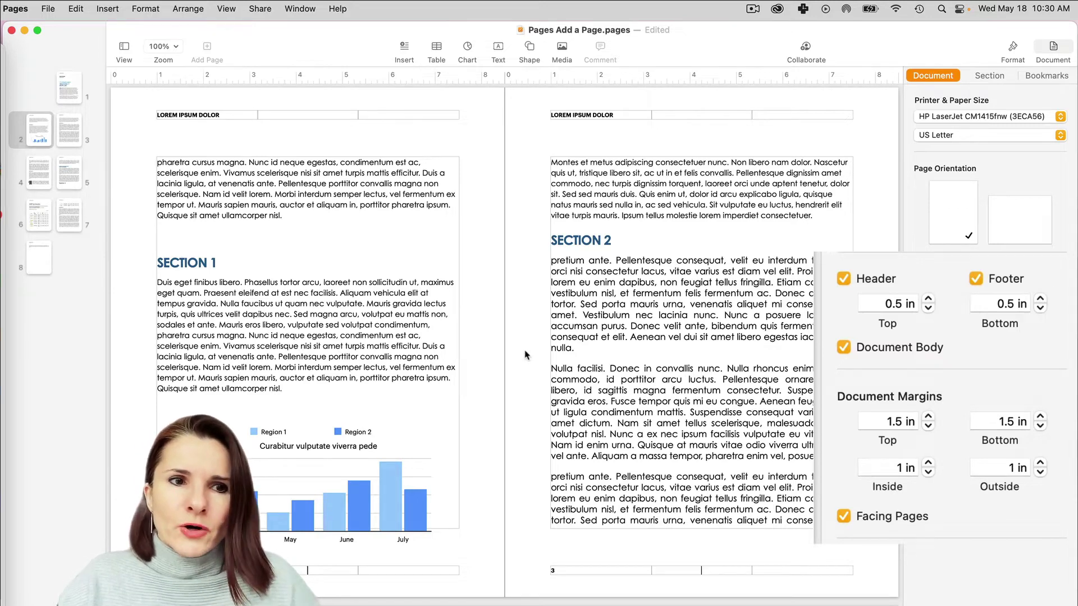
# - Set the Inside margin to 1 in and the Outside margin to 0.75 in
pyautogui.click(928, 464)
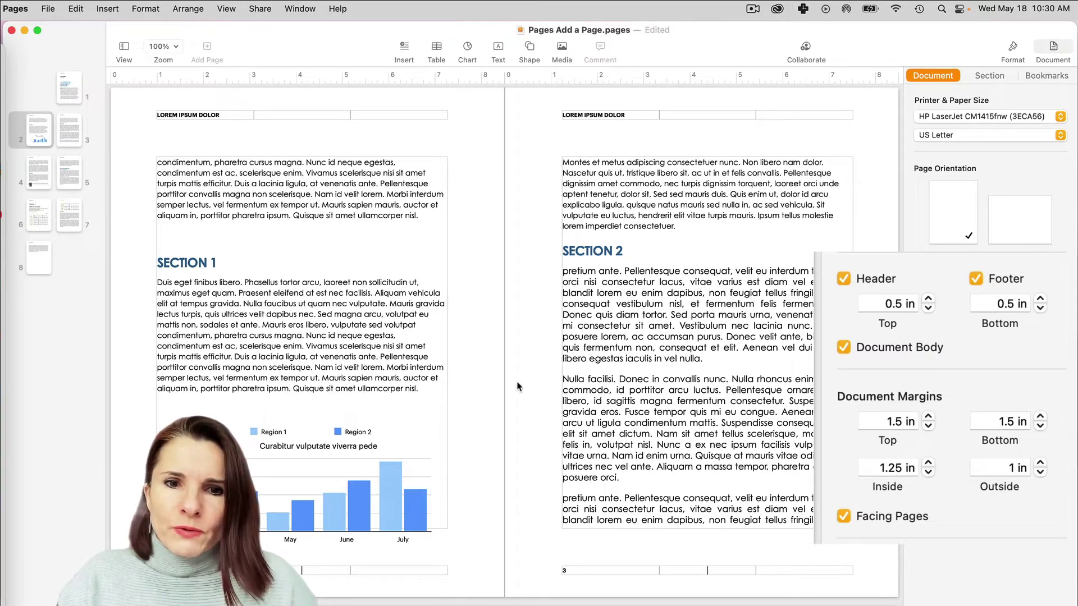
pyautogui.click(1040, 473)
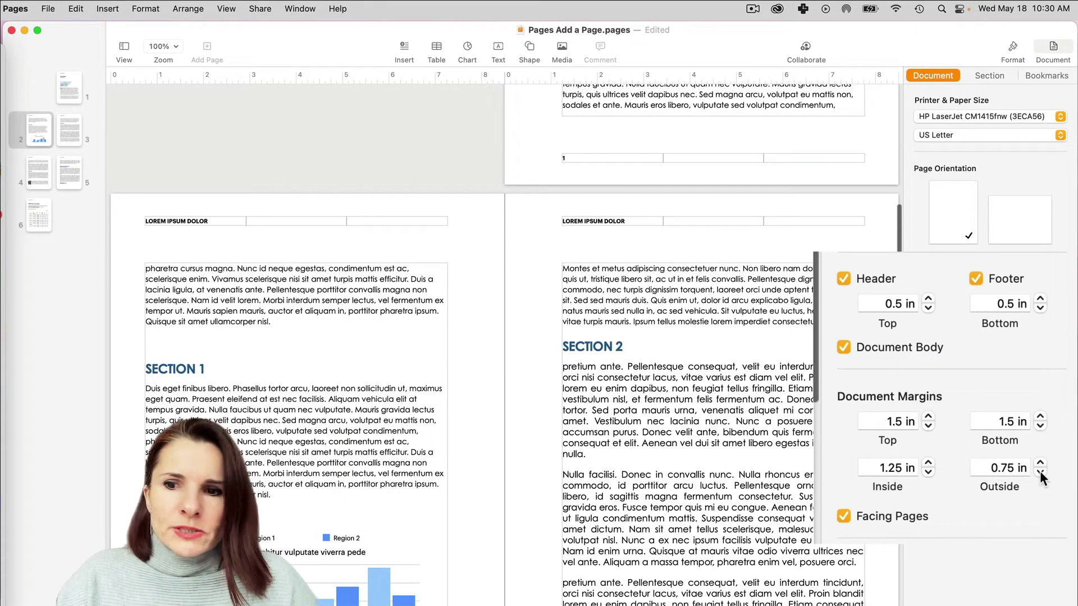
pyautogui.click(929, 472)
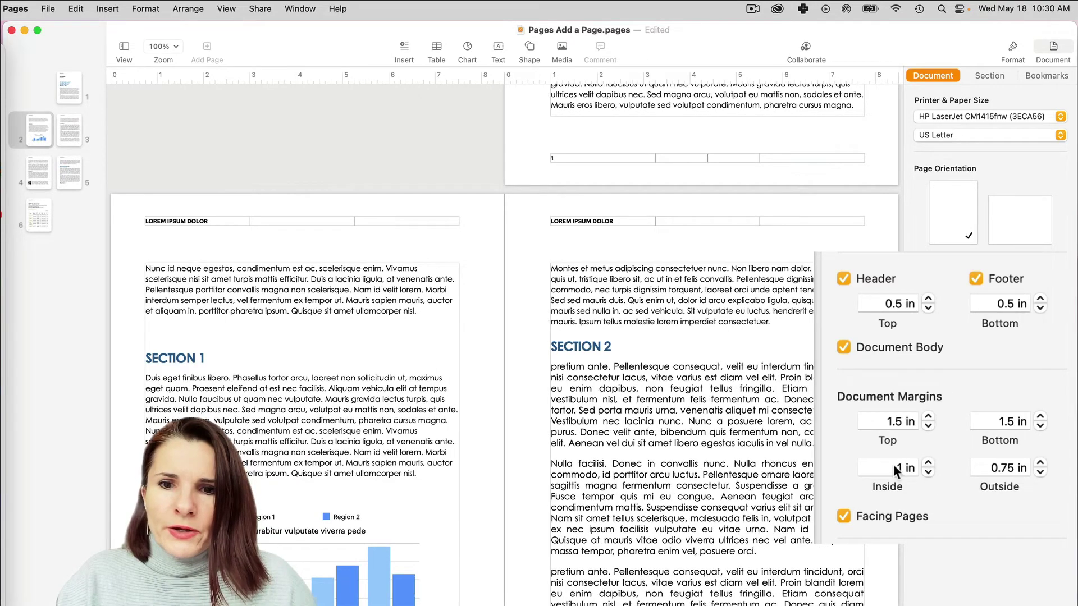
pyautogui.scroll(-8, 541, 400)
pyautogui.scroll(5, 541, 400)
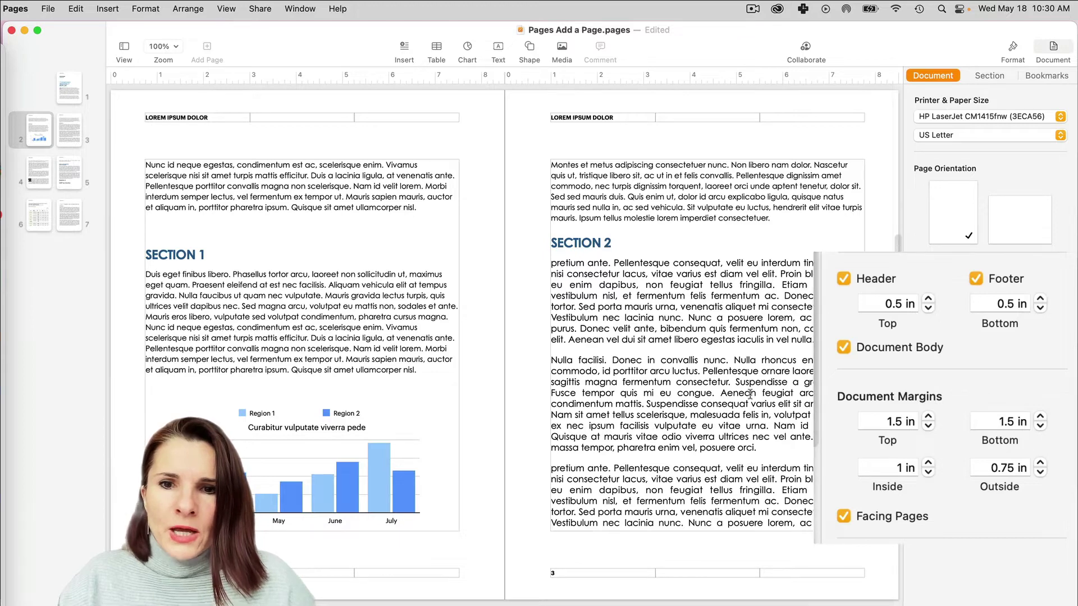
pyautogui.click(643, 324)
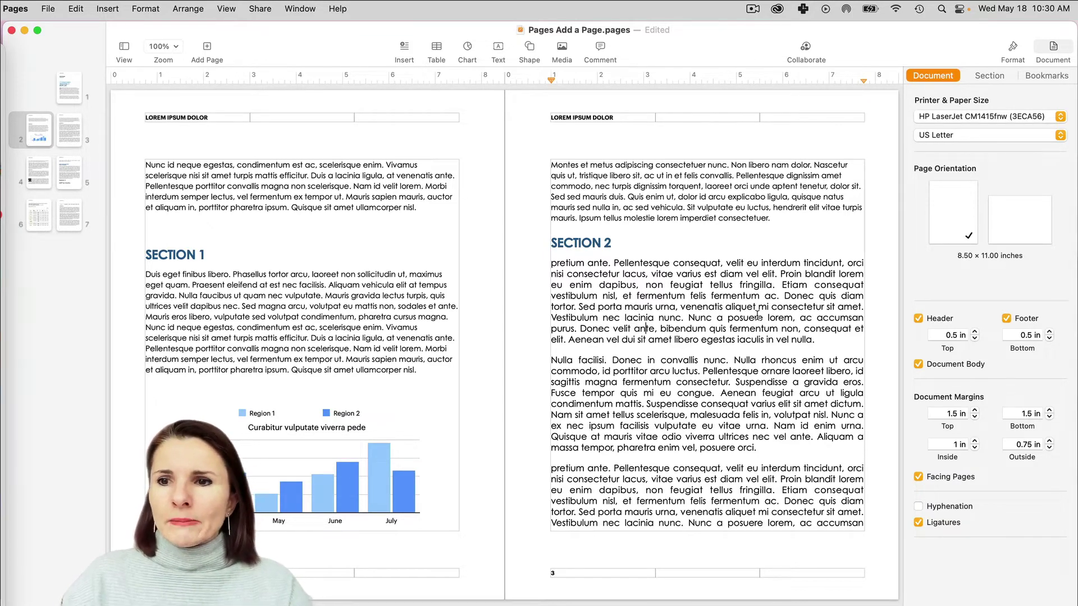
pyautogui.click(638, 393)
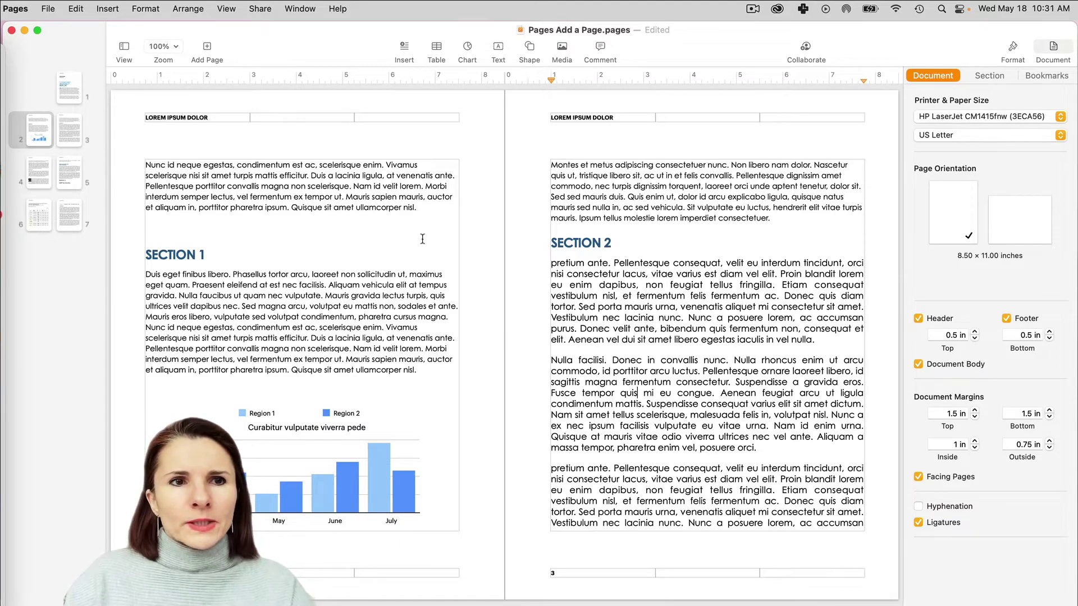
# - Open File > Page Setup and show the Paper Size list, currently US Letter
pyautogui.click(50, 9)
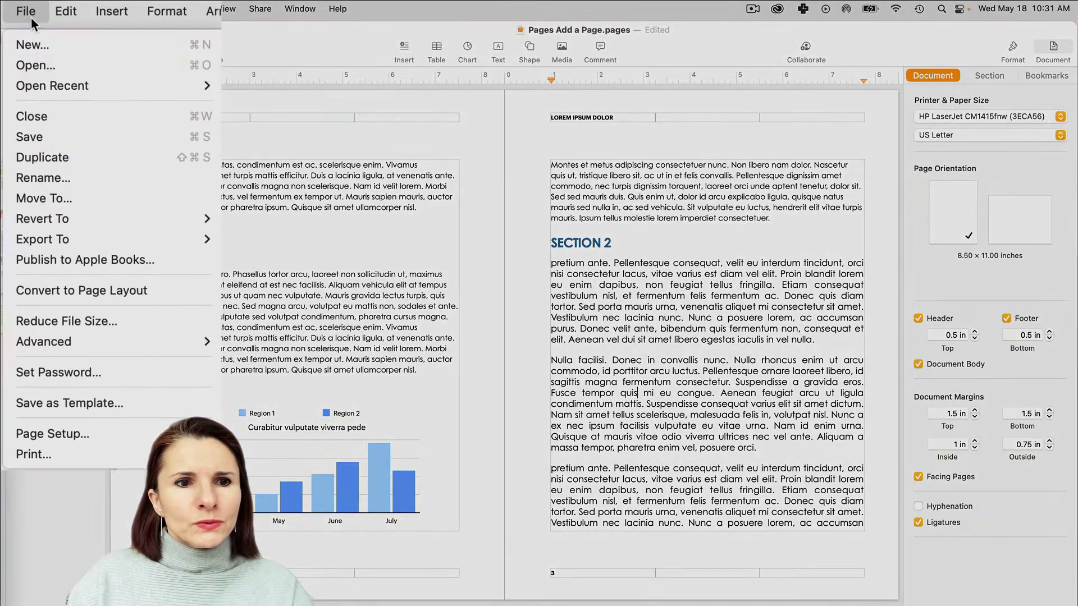
pyautogui.click(63, 433)
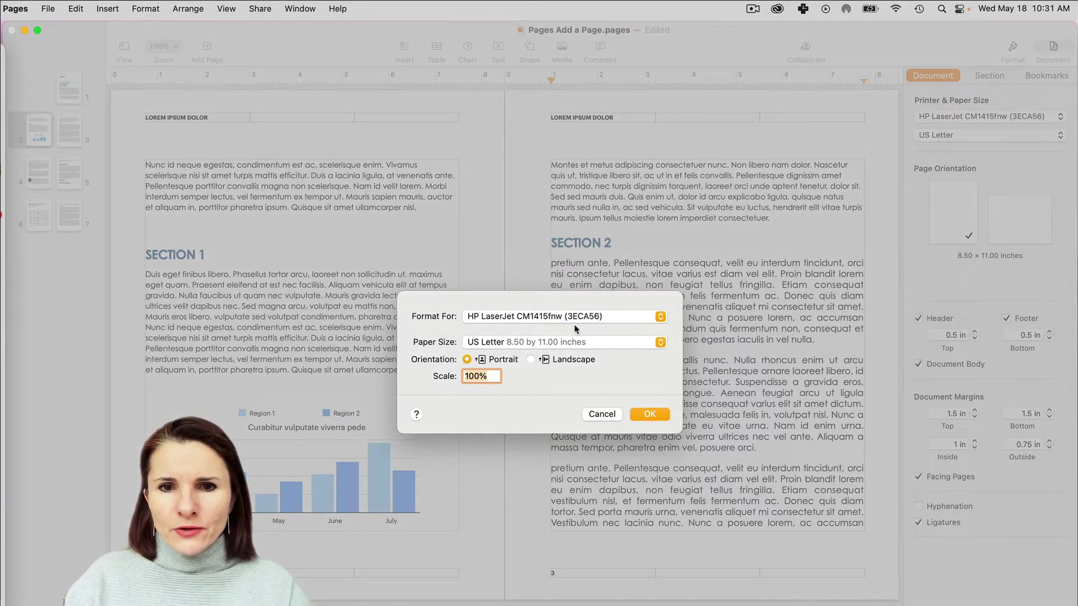
pyautogui.click(660, 342)
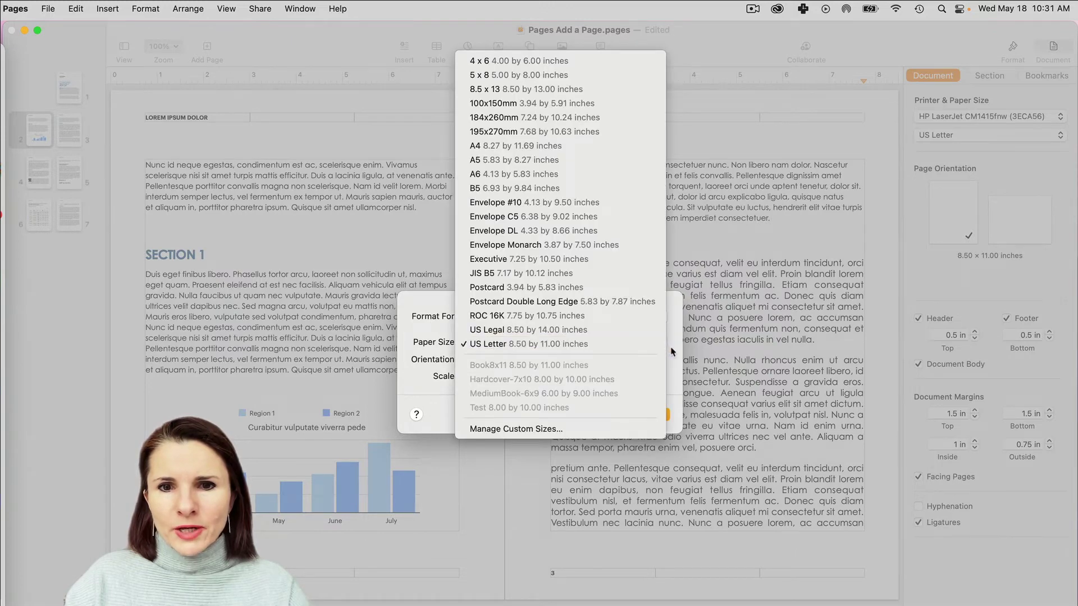
pyautogui.click(671, 352)
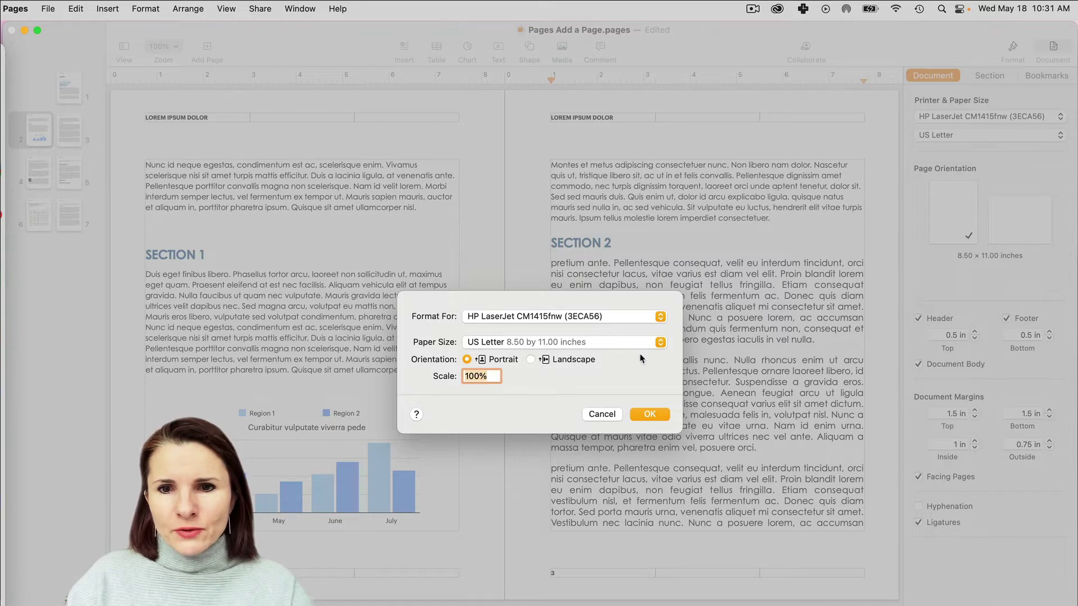
pyautogui.click(660, 342)
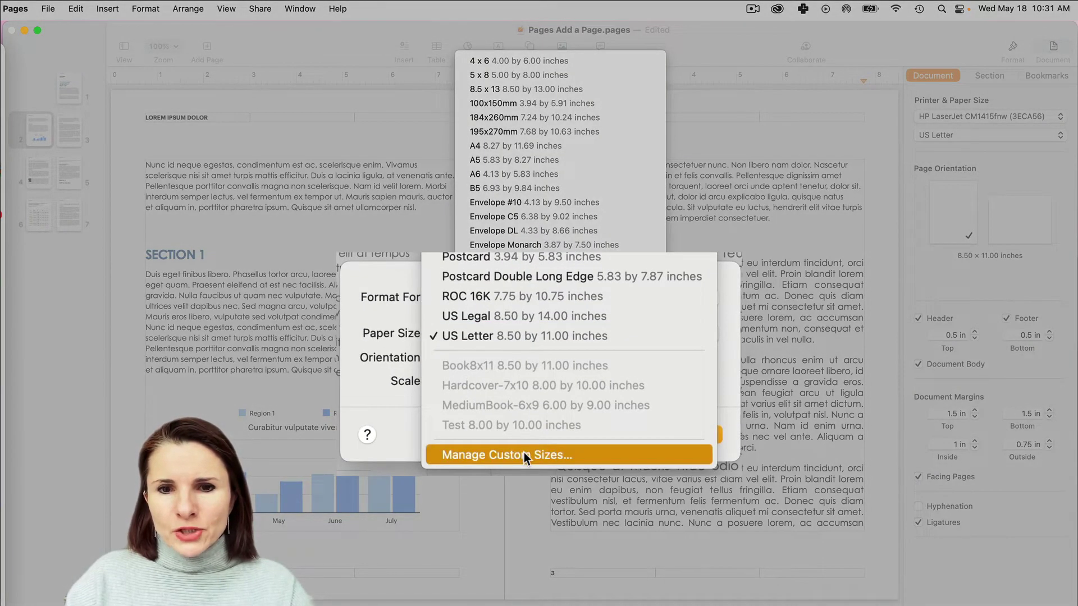
# - In Manage Custom Sizes, set Hardcover-7x10 to 7 in wide by 10 in high and confirm
pyautogui.click(524, 453)
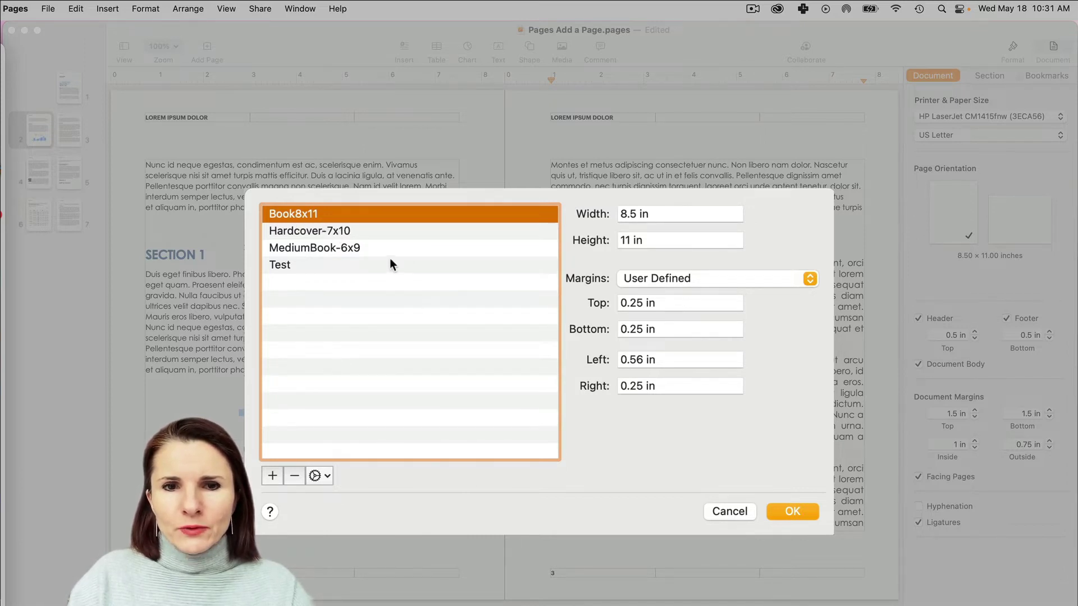
pyautogui.click(369, 231)
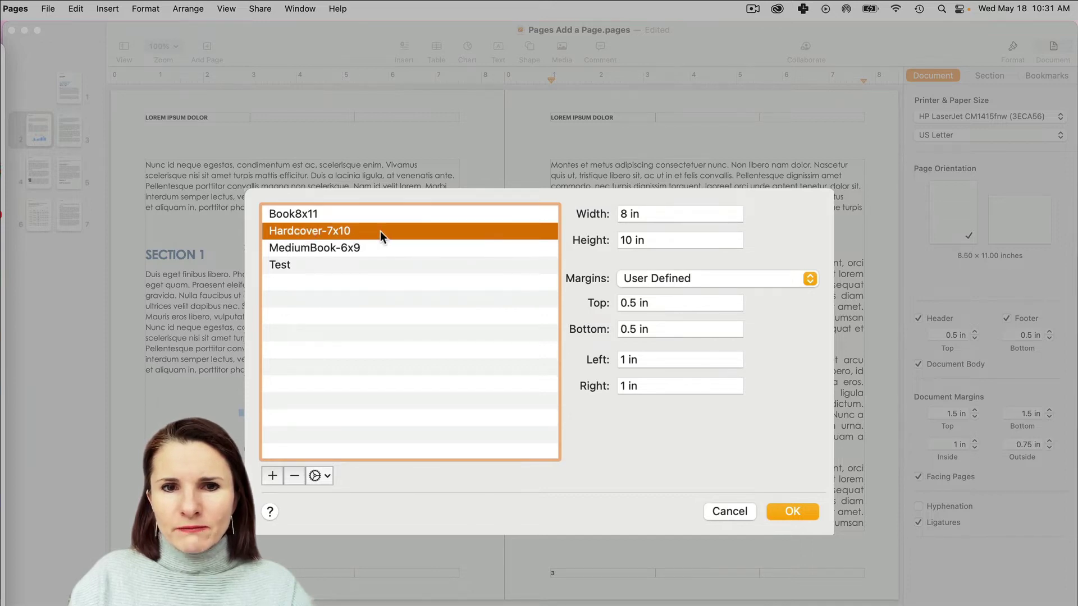
pyautogui.click(666, 215)
pyautogui.press('BackSpace')
pyautogui.write('7')
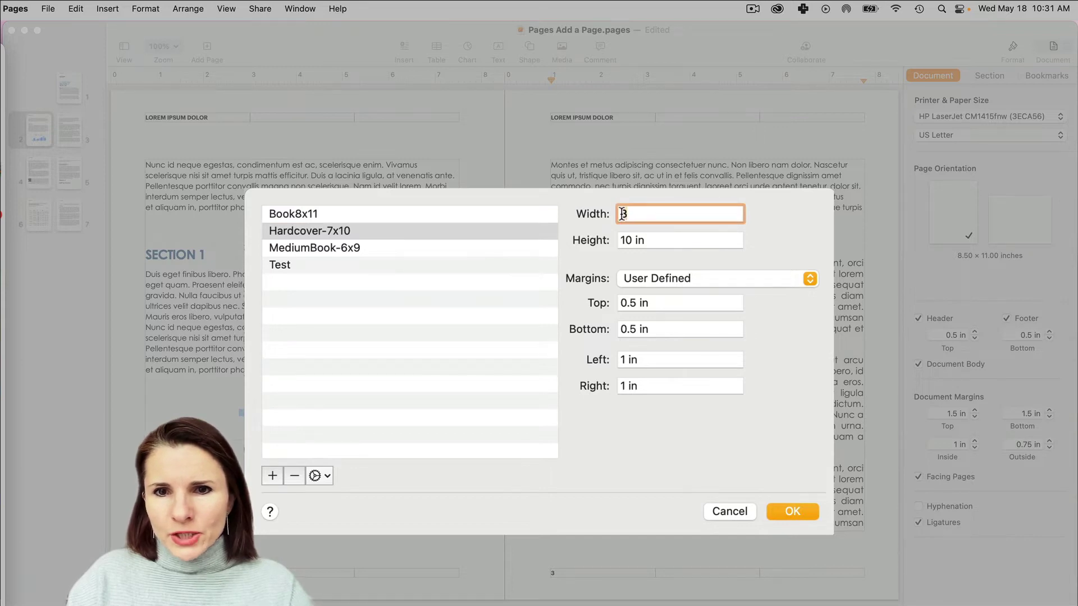
pyautogui.click(661, 240)
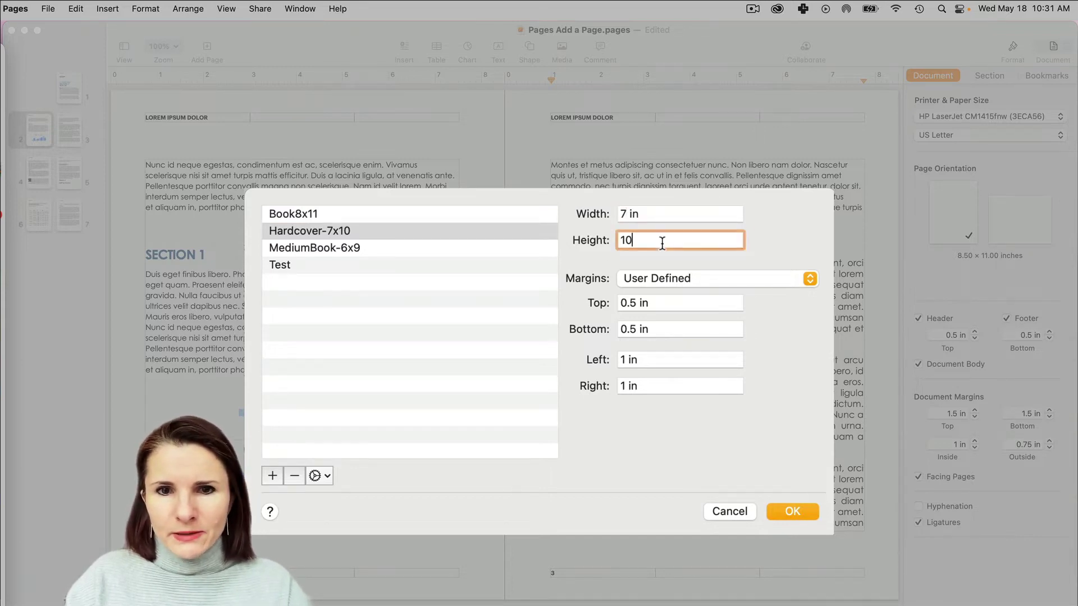
pyautogui.click(696, 309)
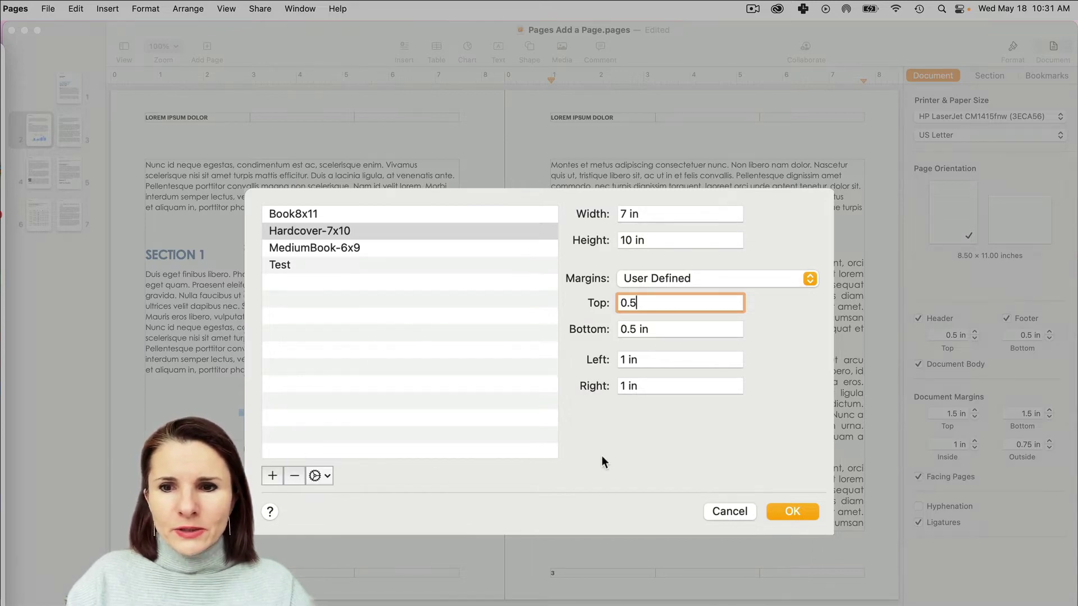
pyautogui.click(790, 512)
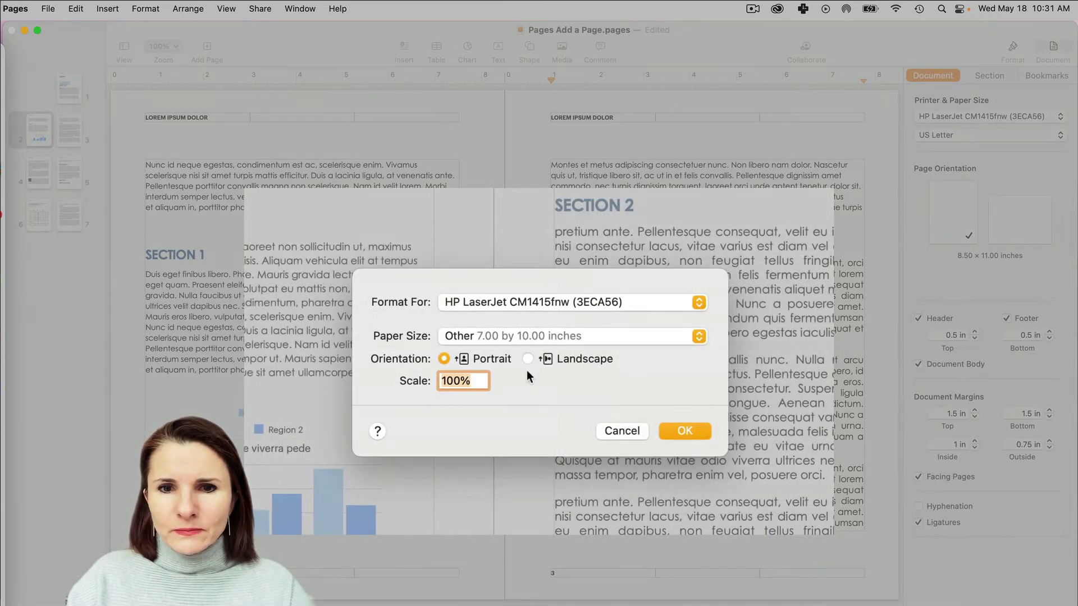
pyautogui.click(700, 336)
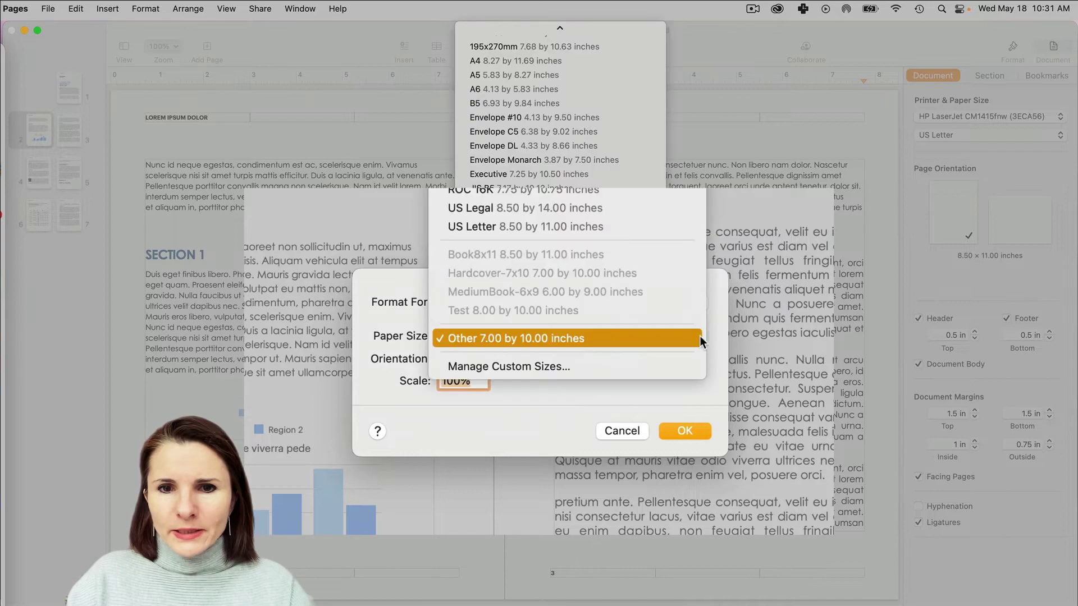
# - Add a custom paper size named Tutorial with width 4 and height 6 inches
pyautogui.click(546, 364)
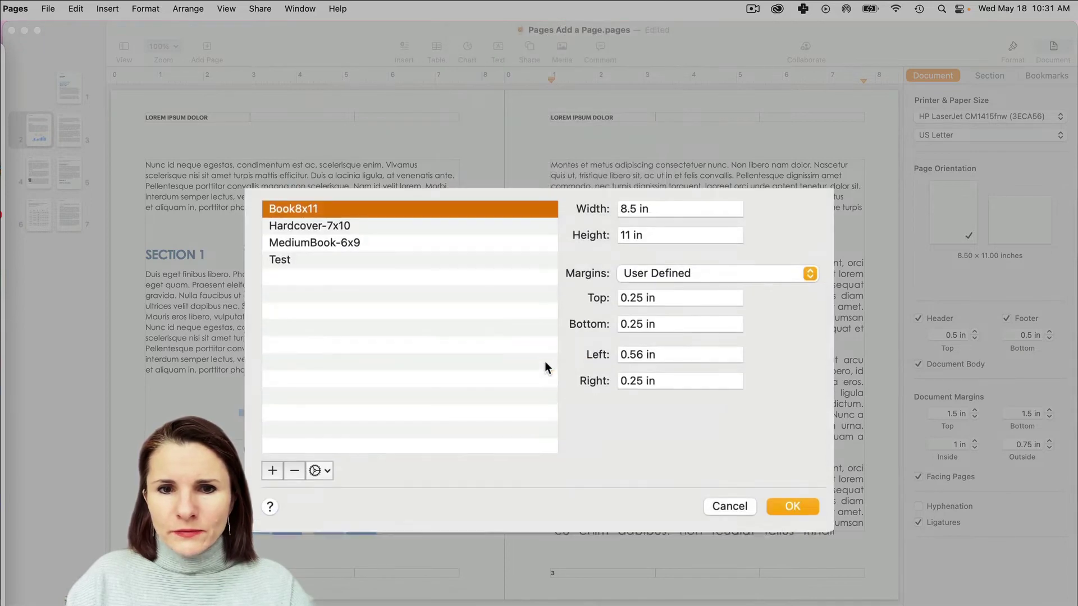
pyautogui.click(272, 476)
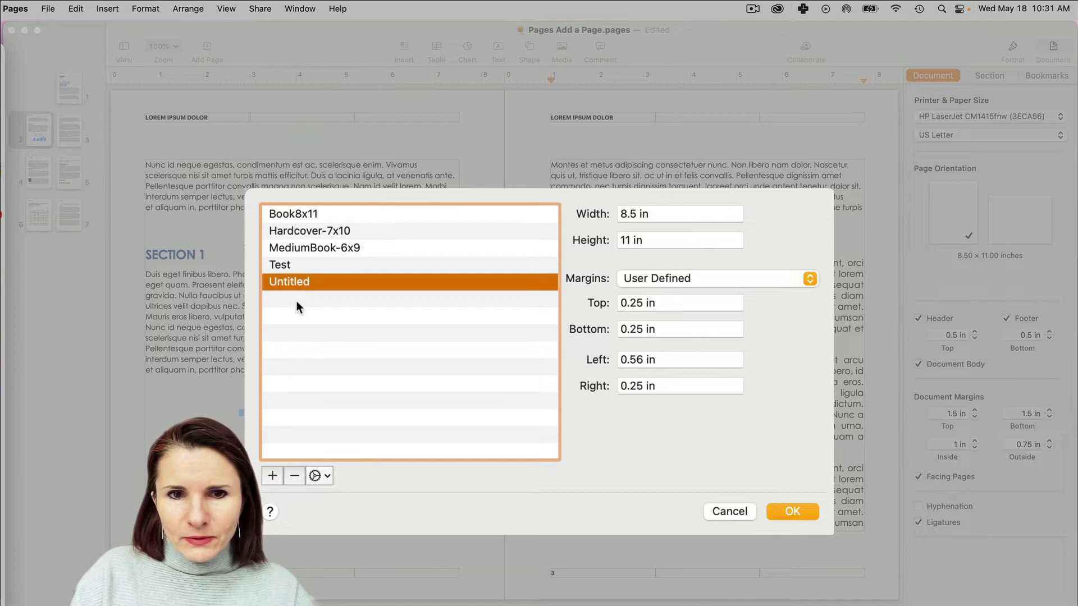
pyautogui.doubleClick(294, 283)
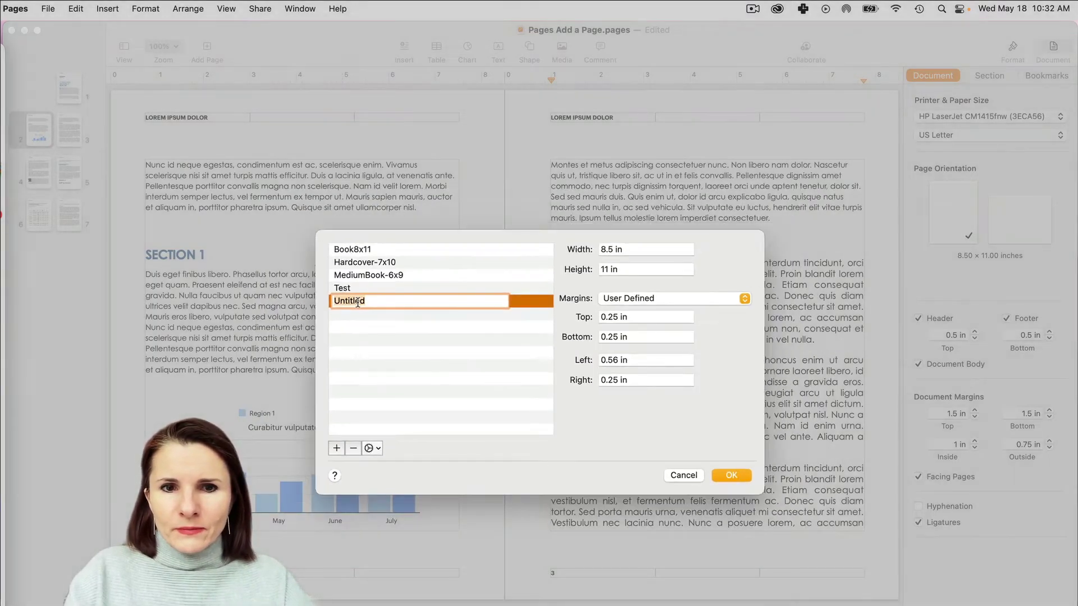
pyautogui.write('Tutorial')
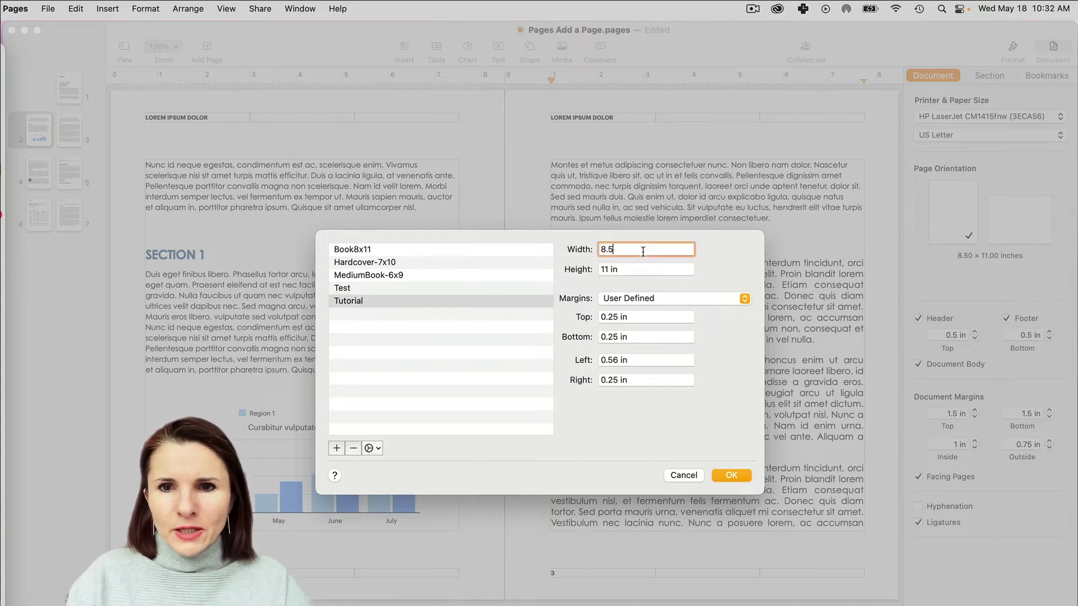
pyautogui.press('Tab')
pyautogui.write('4')
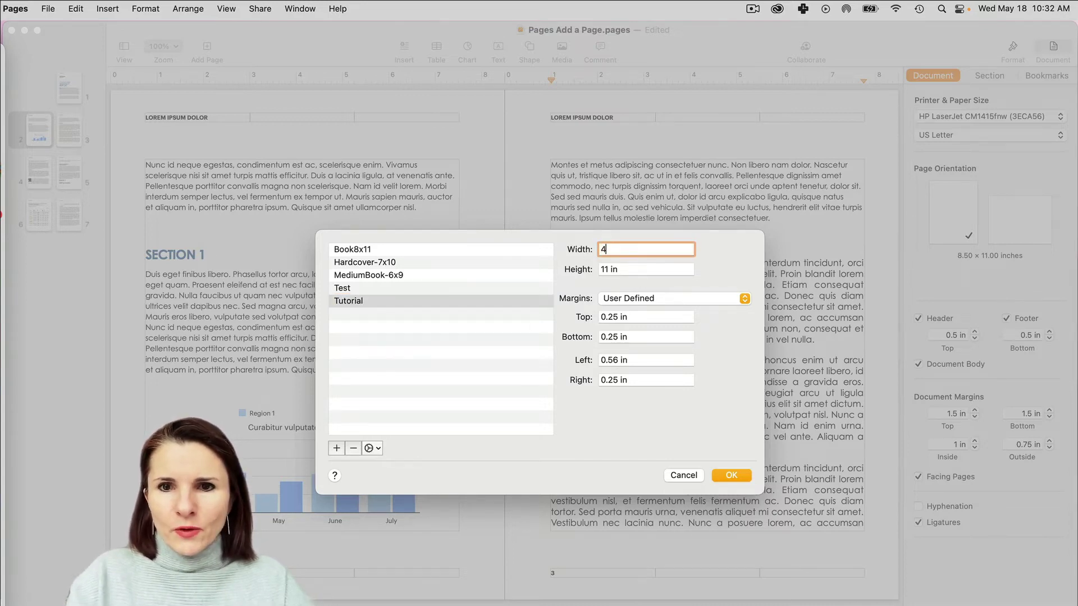
pyautogui.press('Tab')
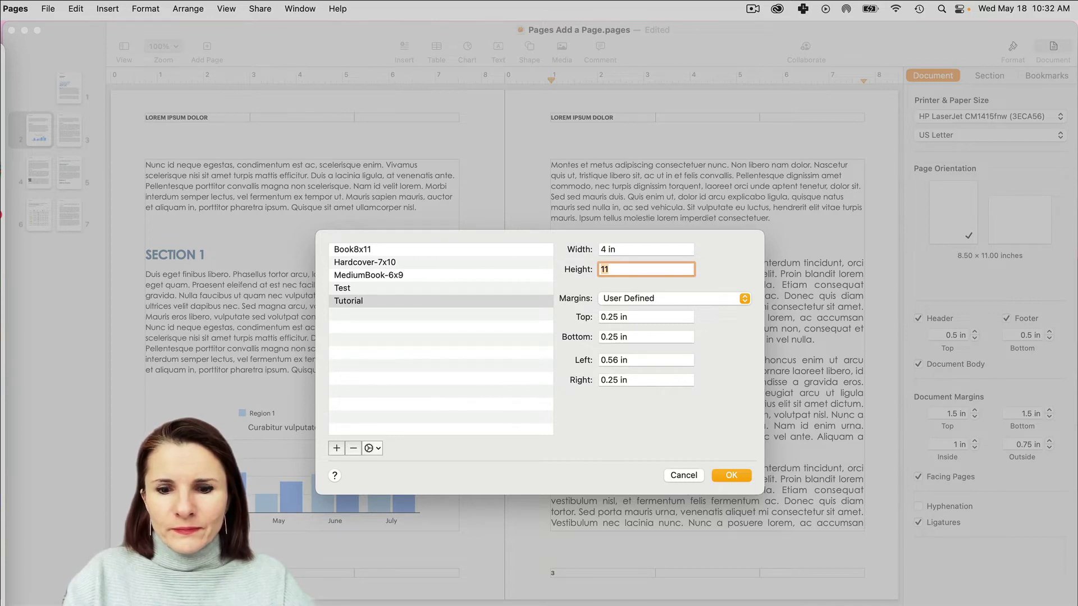
pyautogui.write('6')
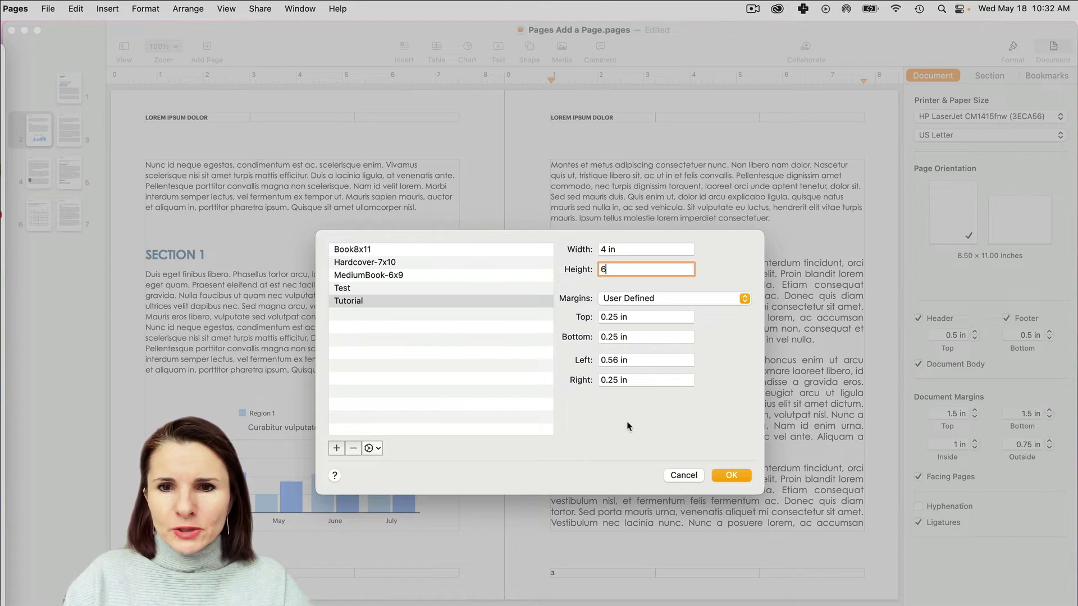
pyautogui.click(731, 476)
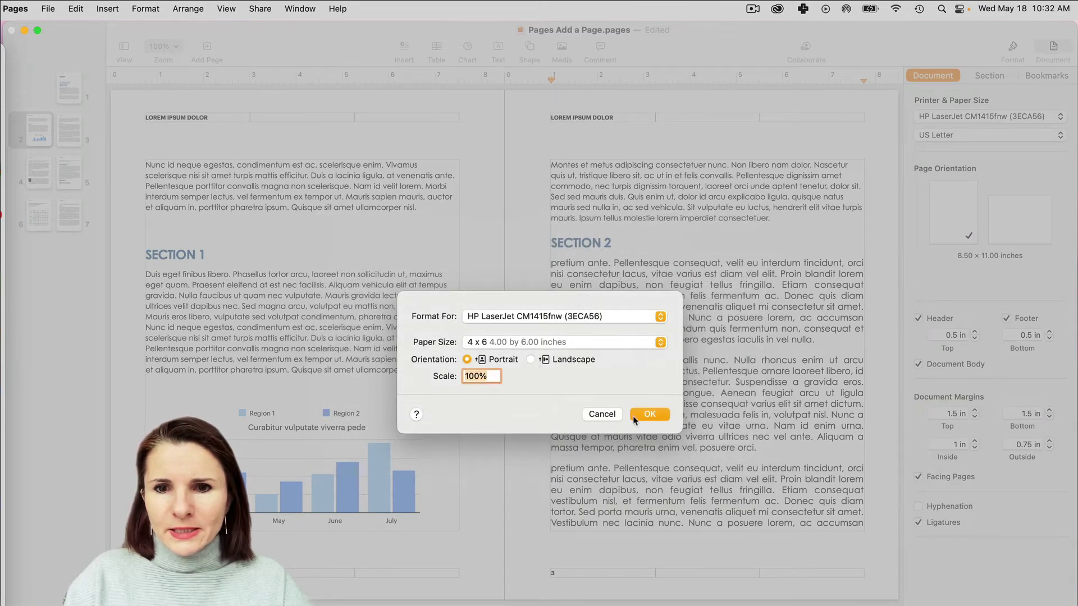
# - Apply the 4 × 6 Tutorial paper size to the document
pyautogui.click(655, 417)
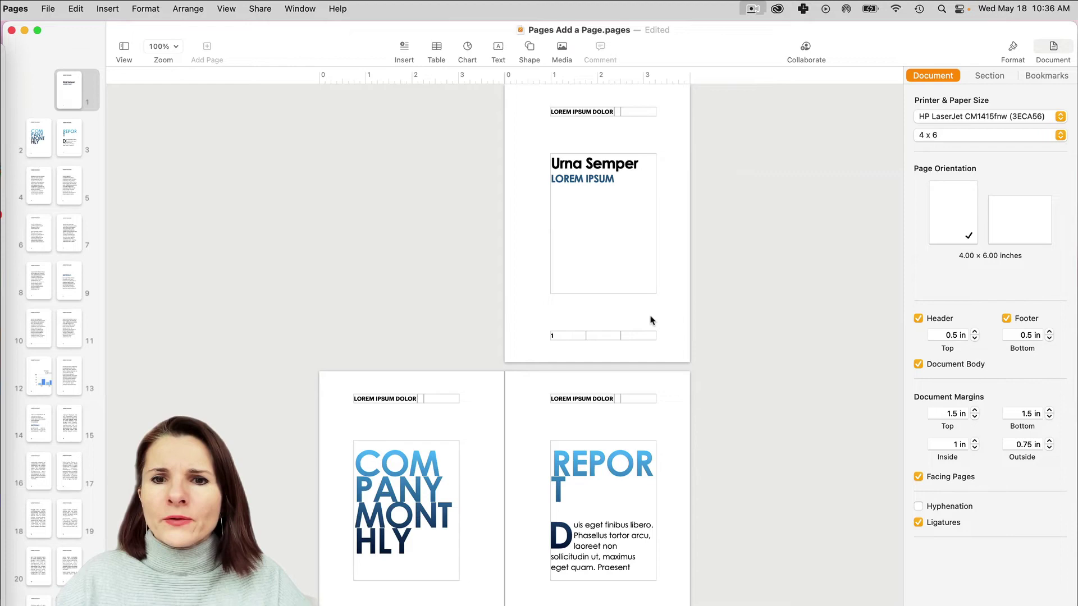
pyautogui.scroll(-5, 649, 317)
pyautogui.scroll(4, 649, 318)
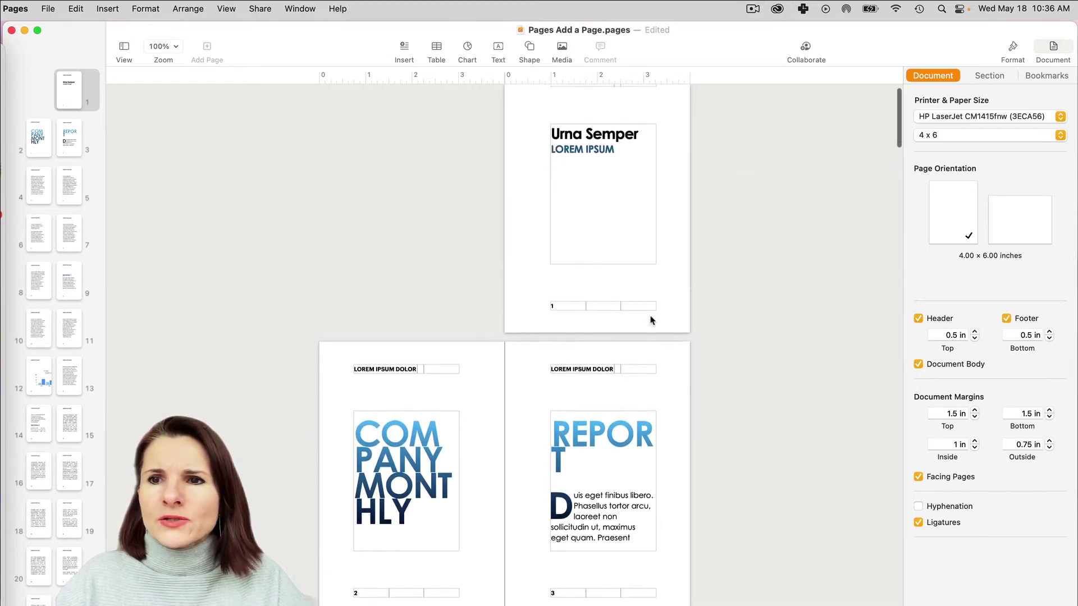
pyautogui.click(1060, 136)
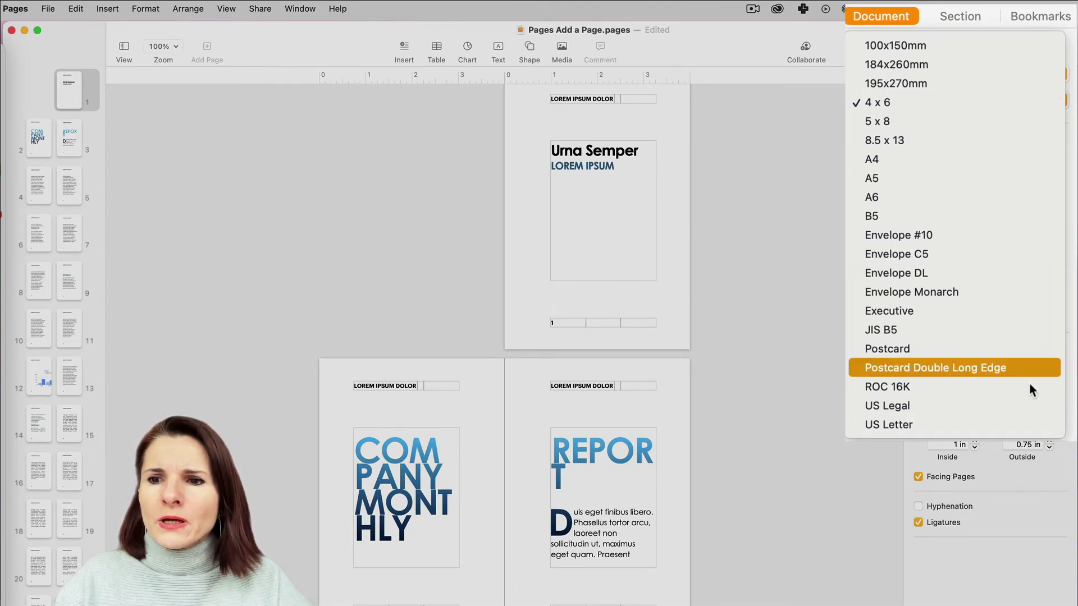
pyautogui.click(1073, 126)
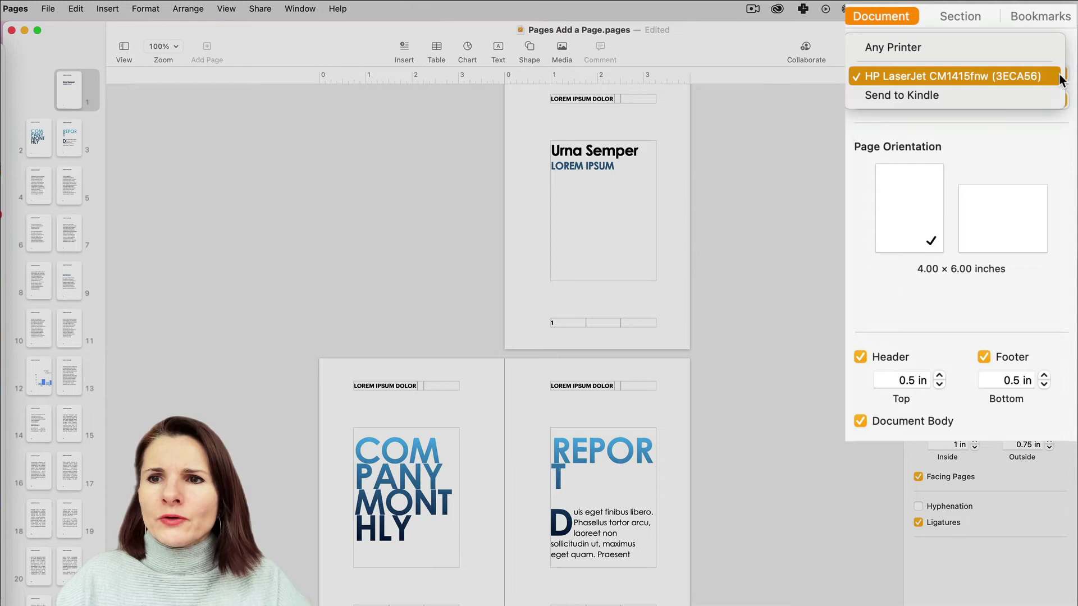
# - Set the printer to Any Printer and the paper size to Hardcover-7x10
pyautogui.click(918, 53)
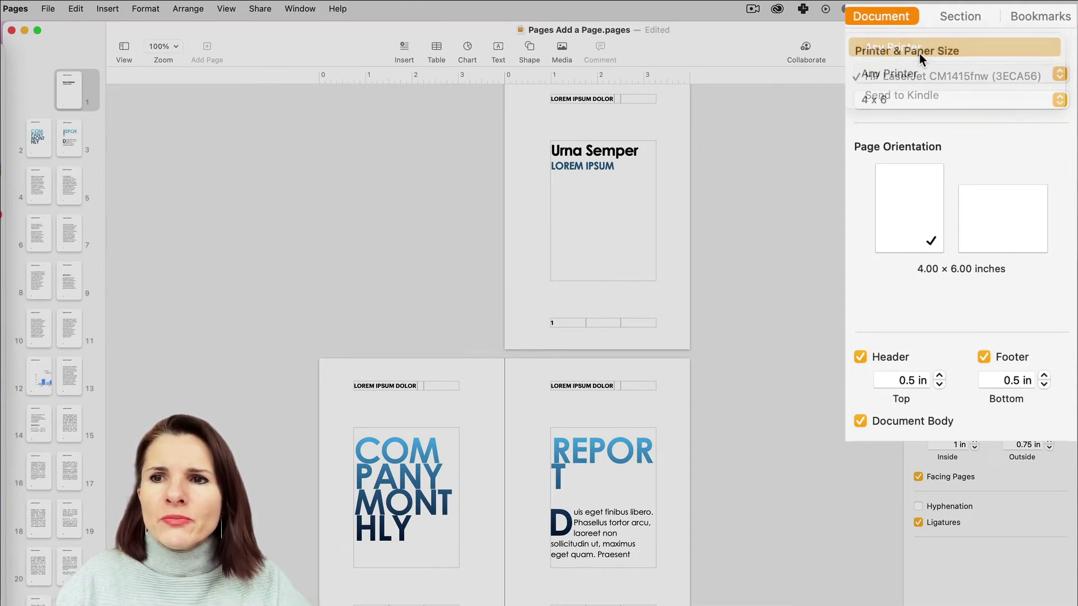
pyautogui.click(1060, 100)
pyautogui.scroll(2, 983, 43)
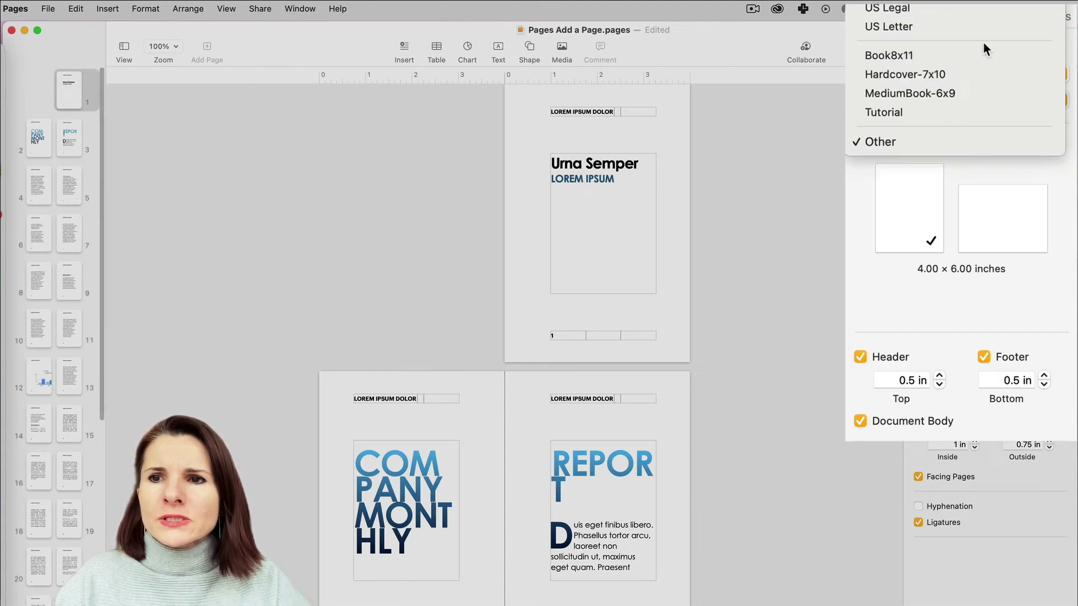
pyautogui.click(898, 112)
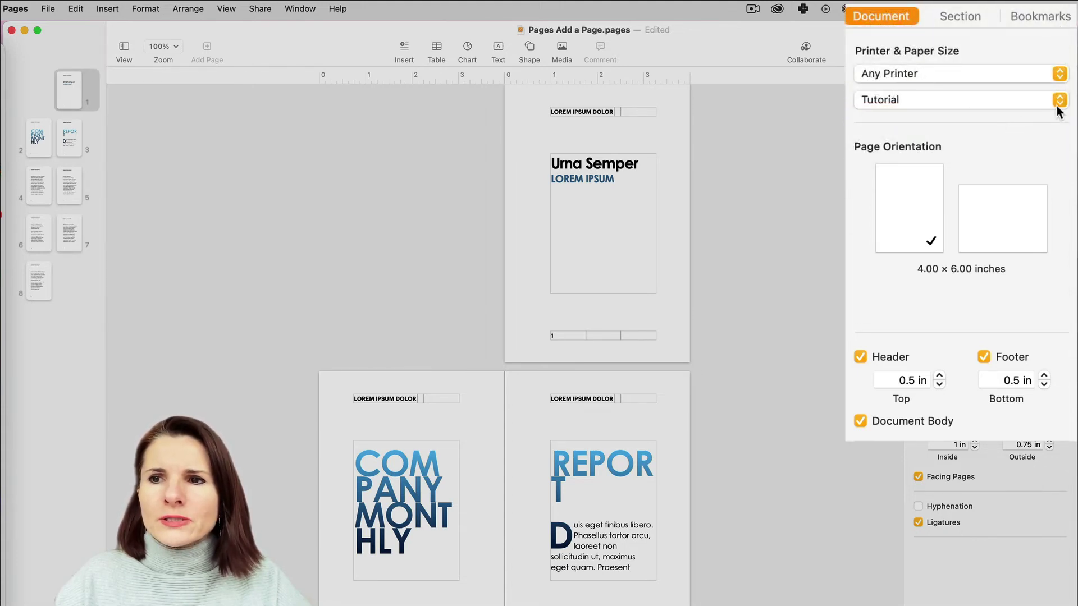
pyautogui.click(1058, 100)
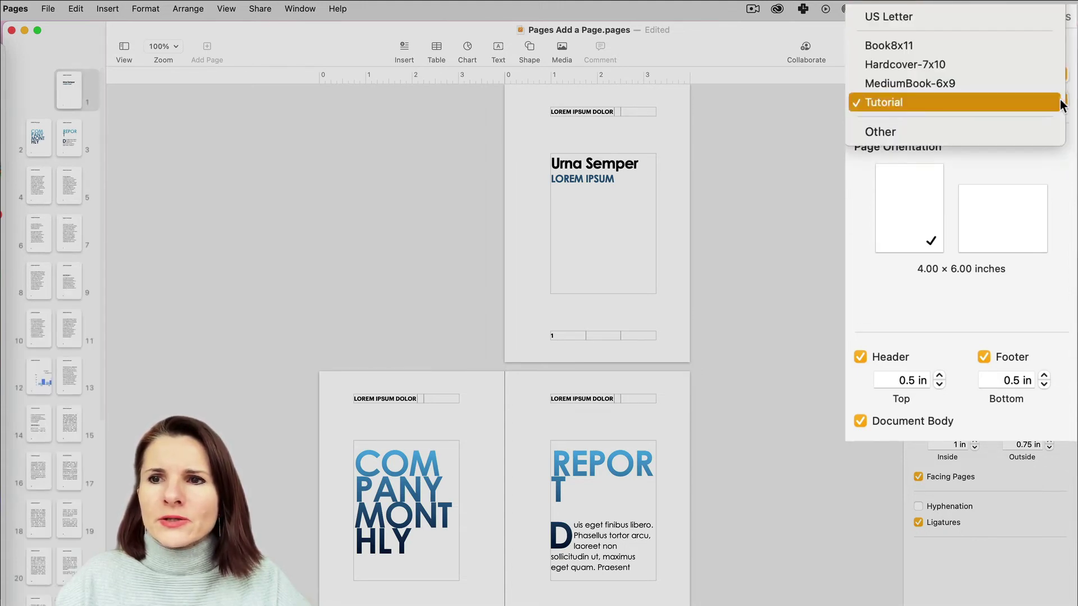
pyautogui.click(977, 64)
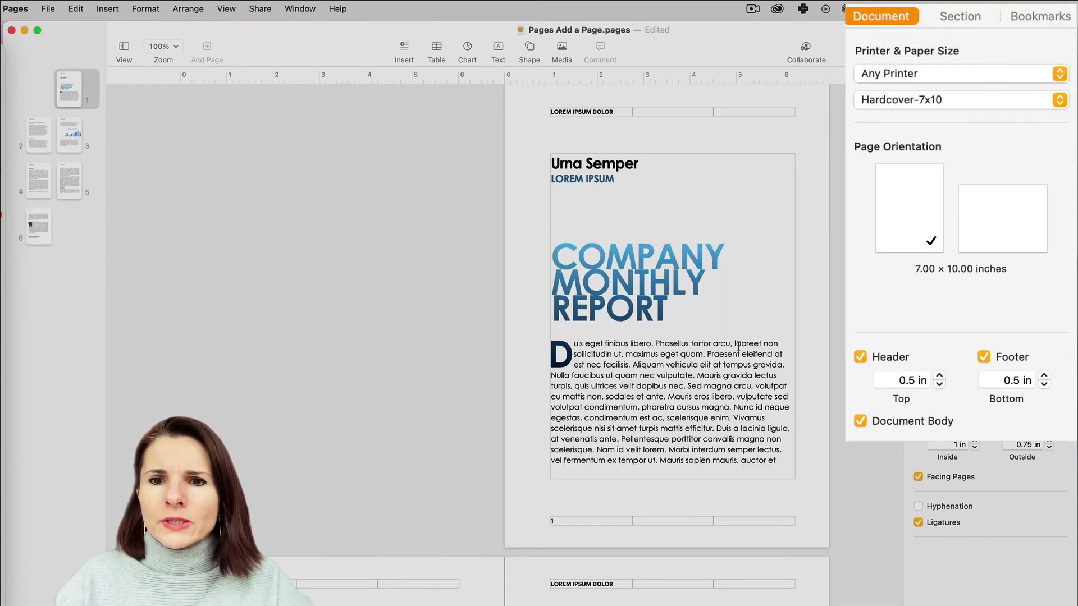
# - Drag the Region 1/Region 2 bar chart on page 3 up and left into the body text
pyautogui.scroll(-10, 739, 348)
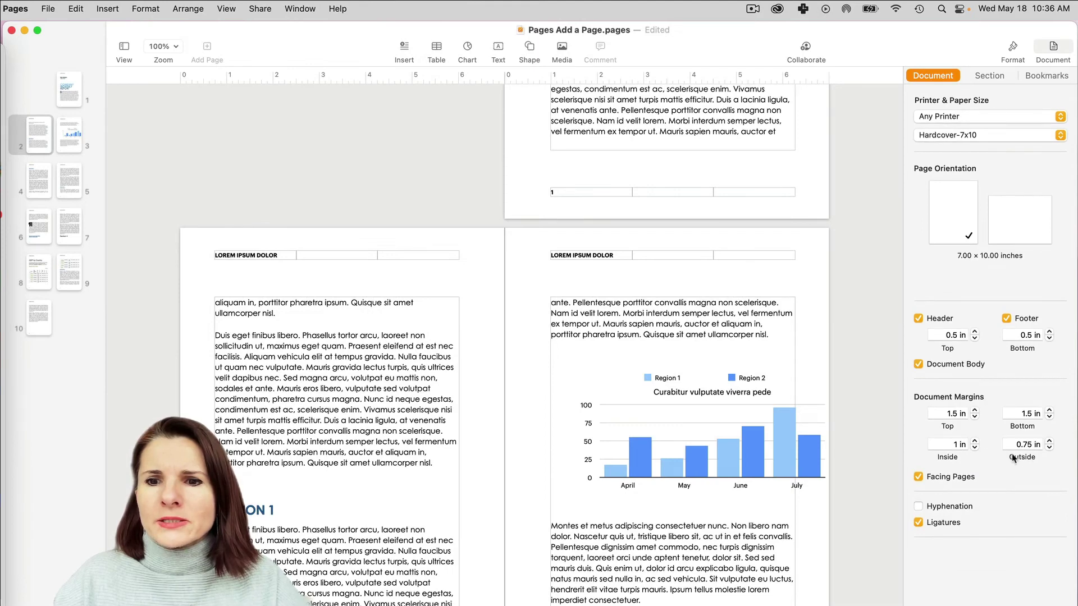
pyautogui.click(639, 387)
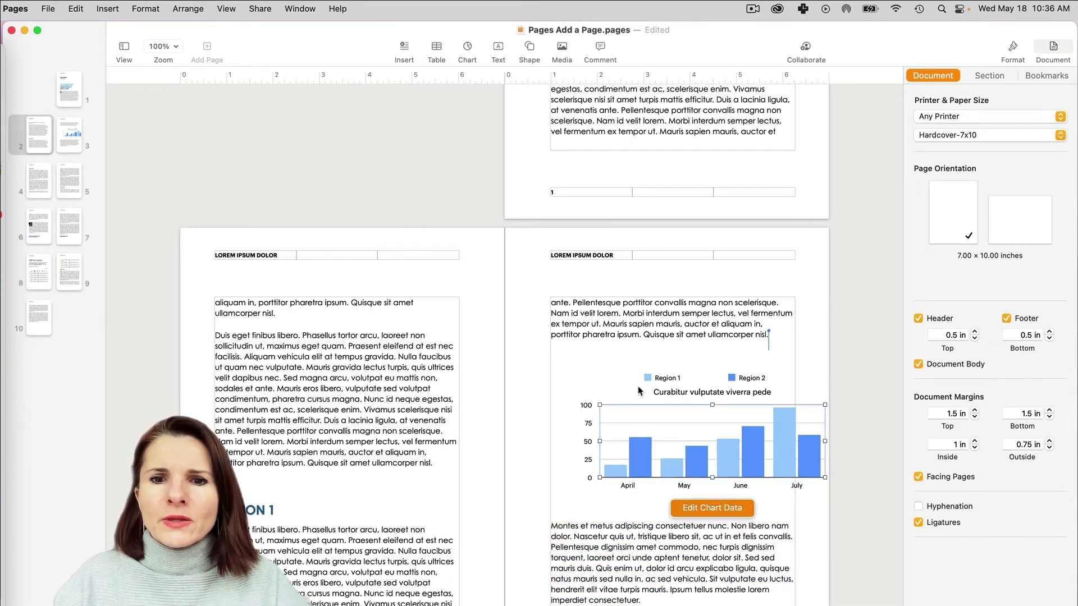
pyautogui.scroll(-3, 640, 387)
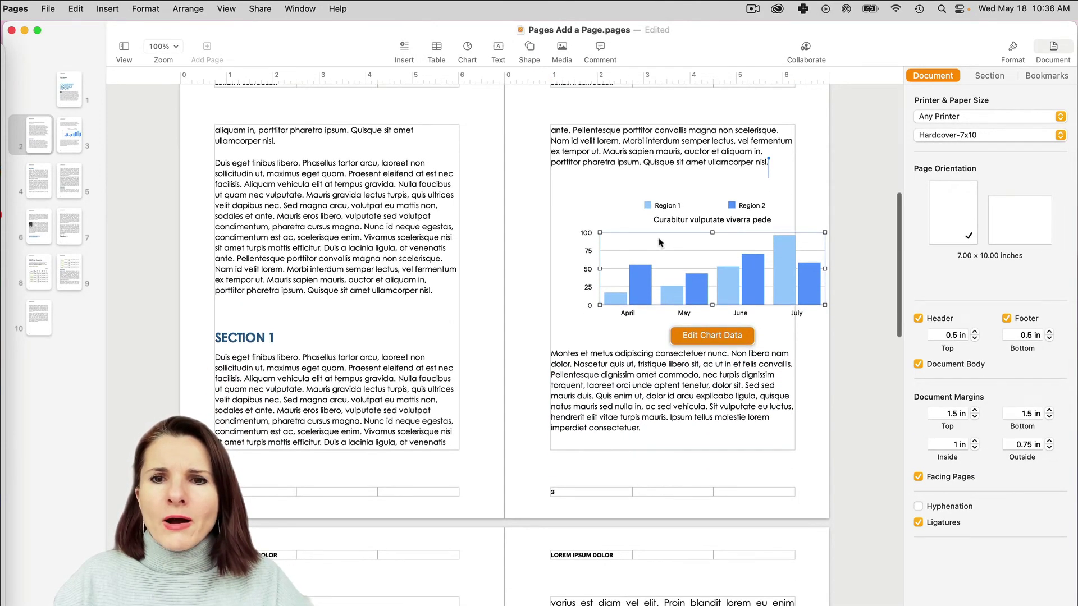
pyautogui.scroll(-1, 641, 248)
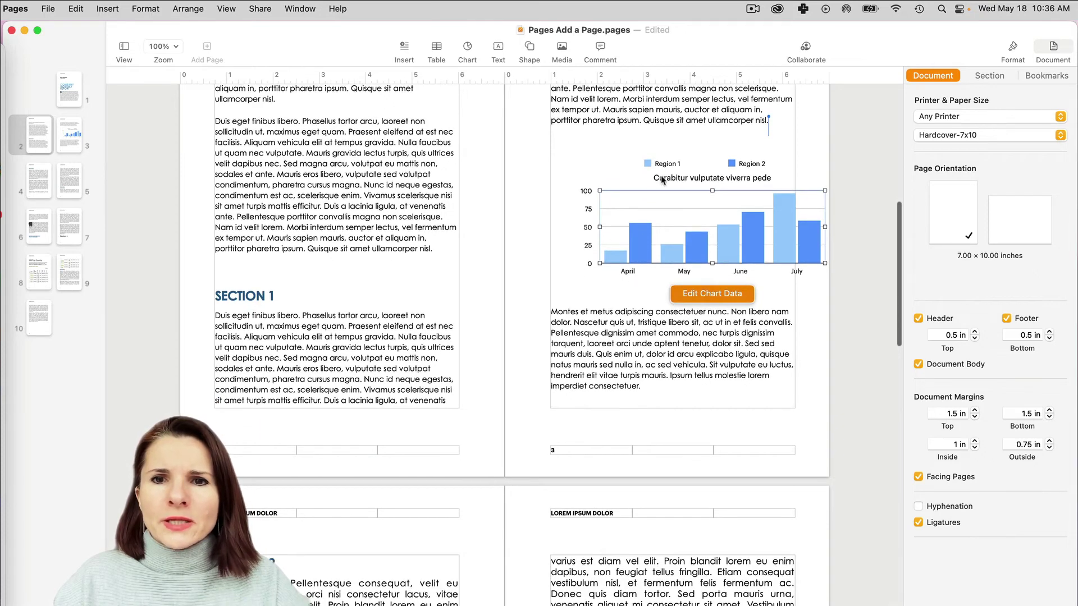
pyautogui.moveTo(660, 179); pyautogui.dragTo(624, 165)
pyautogui.scroll(1, 622, 165)
pyautogui.click(542, 239)
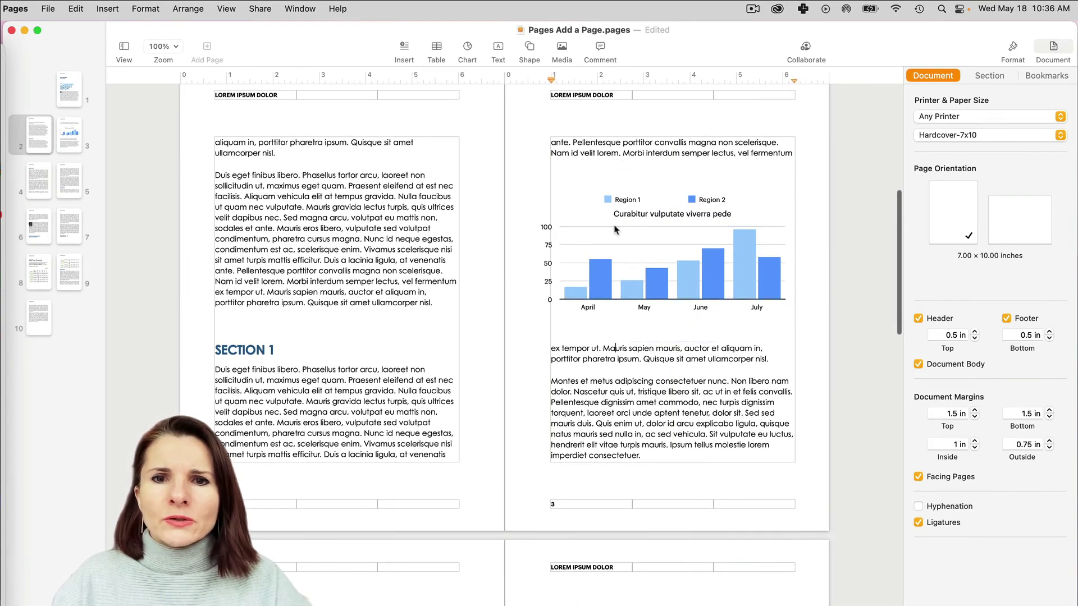
pyautogui.click(522, 213)
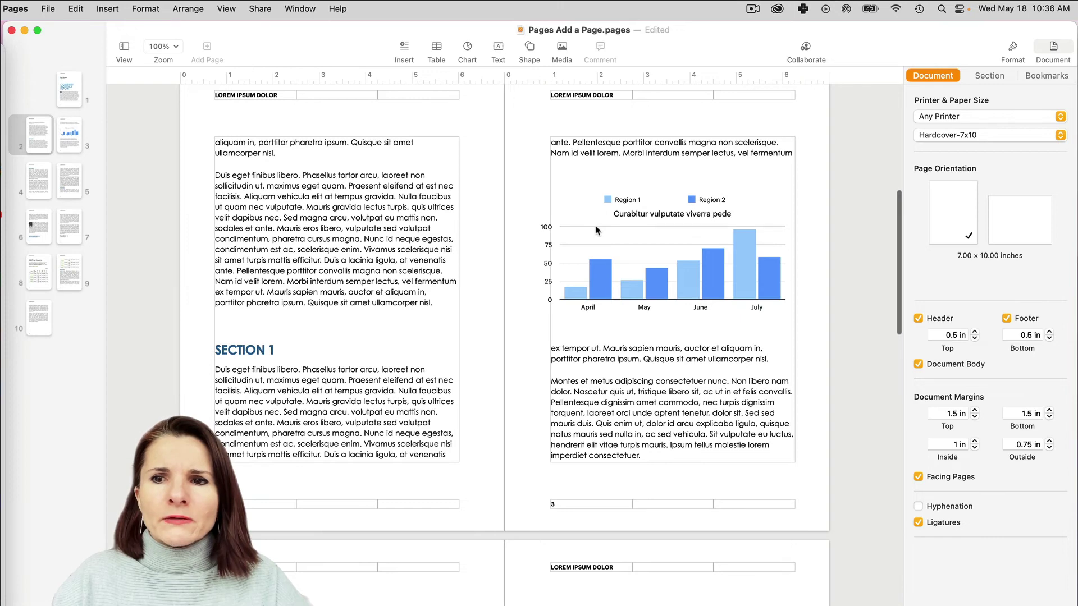
# - Nudge the page 3 bar chart slightly left, then move it further left and down
pyautogui.moveTo(596, 231); pyautogui.dragTo(588, 230)
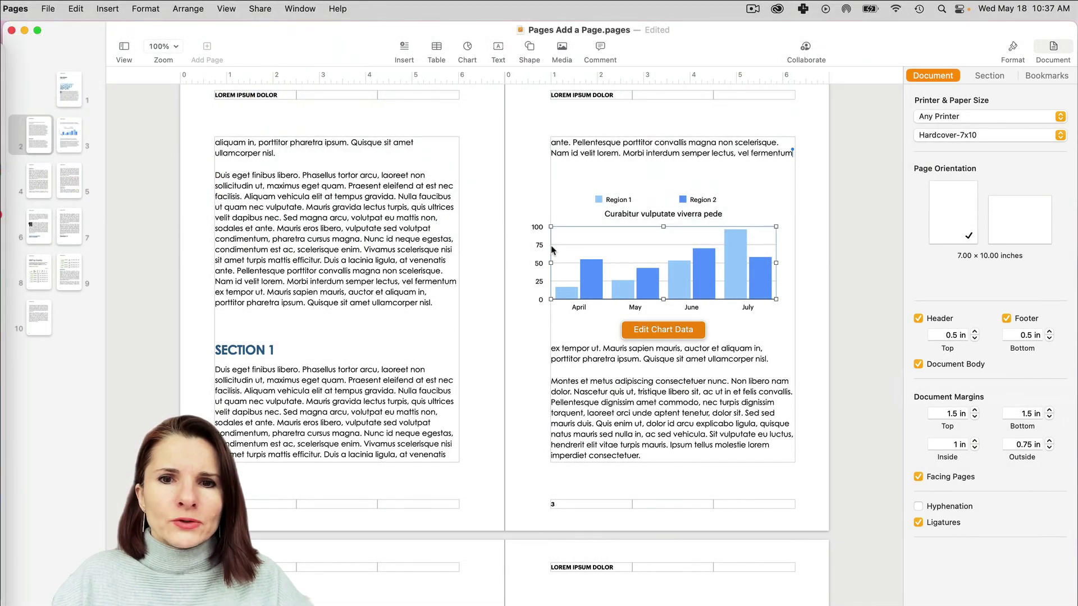
pyautogui.moveTo(552, 249)
pyautogui.mouseDown()
pyautogui.moveTo(525, 240)
pyautogui.moveTo(539, 231)
pyautogui.moveTo(538, 262)
pyautogui.moveTo(564, 233)
pyautogui.mouseUp()
pyautogui.scroll(-10, 563, 316)
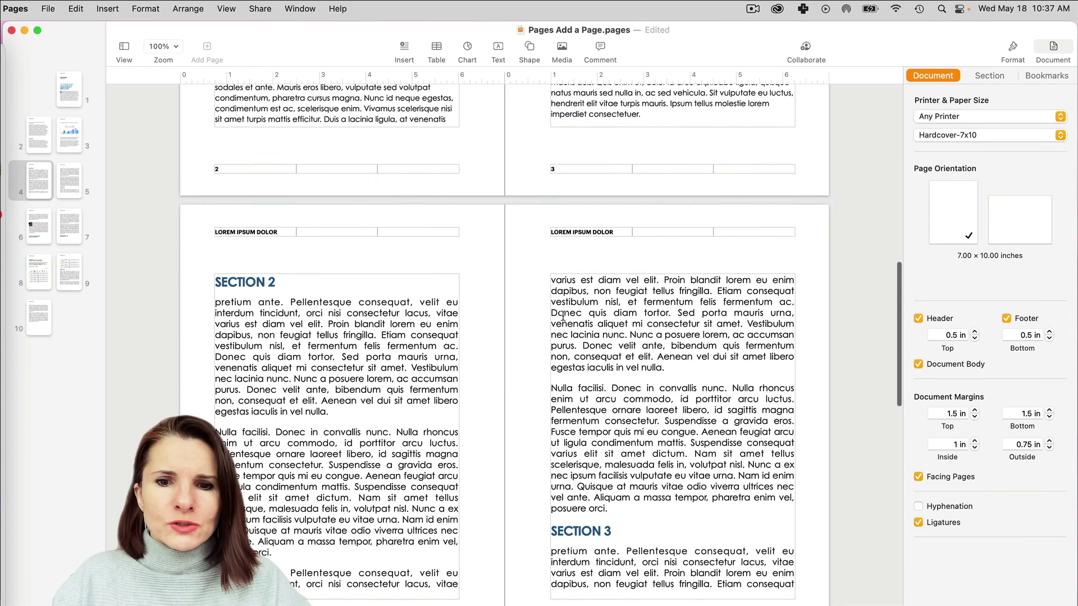
pyautogui.scroll(-20, 563, 316)
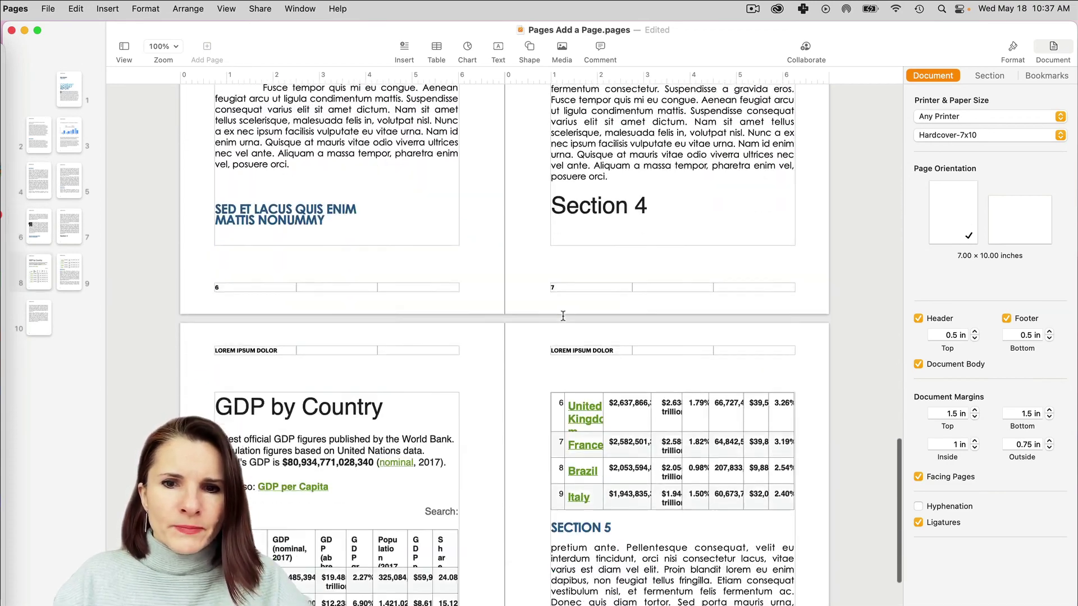
pyautogui.scroll(-3, 563, 316)
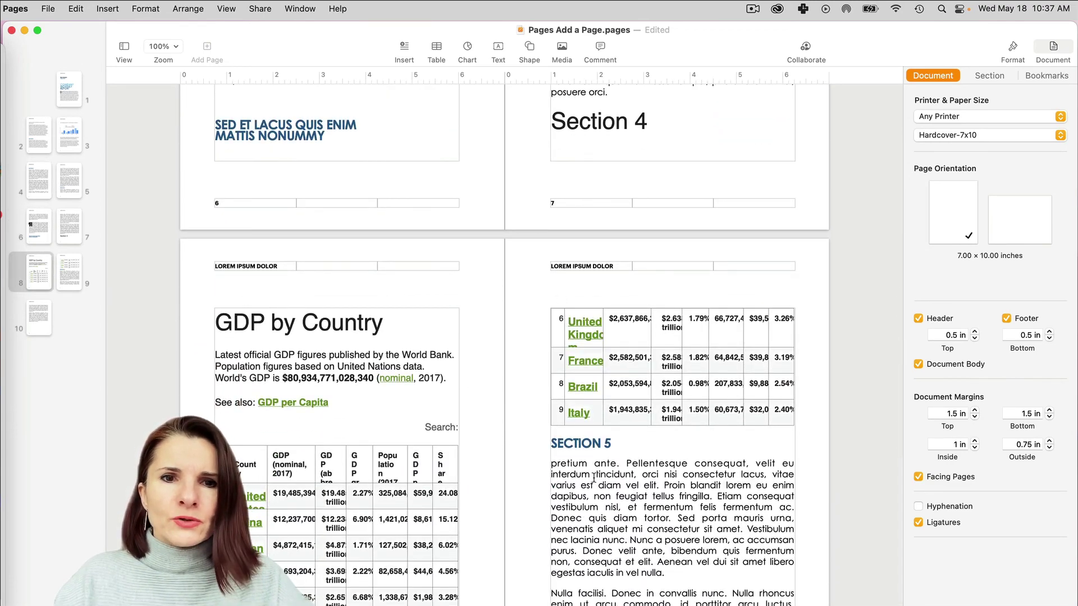
pyautogui.scroll(8, 606, 470)
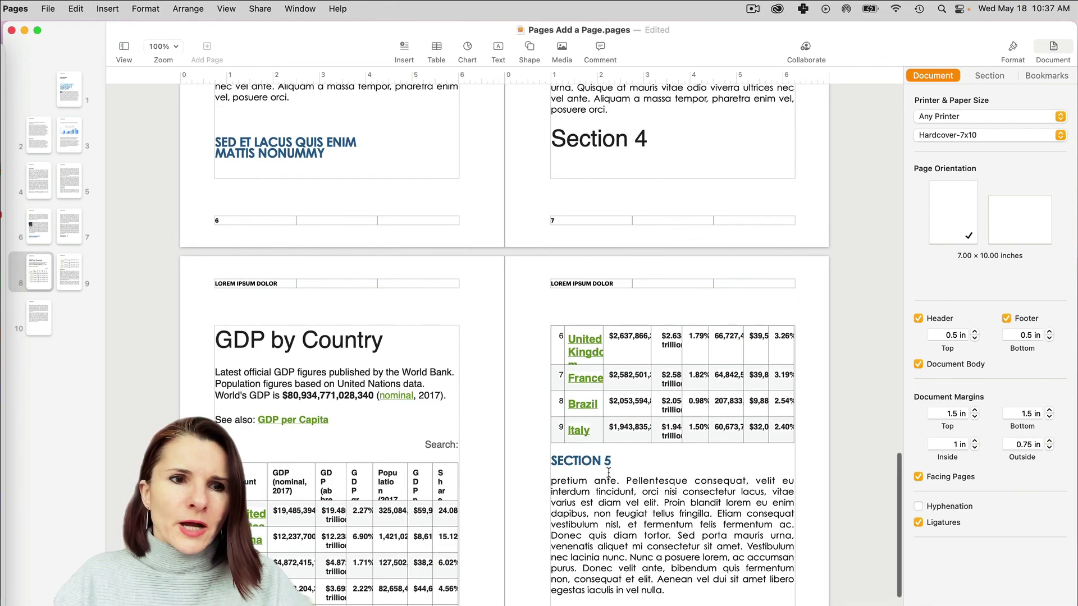
pyautogui.scroll(3, 609, 476)
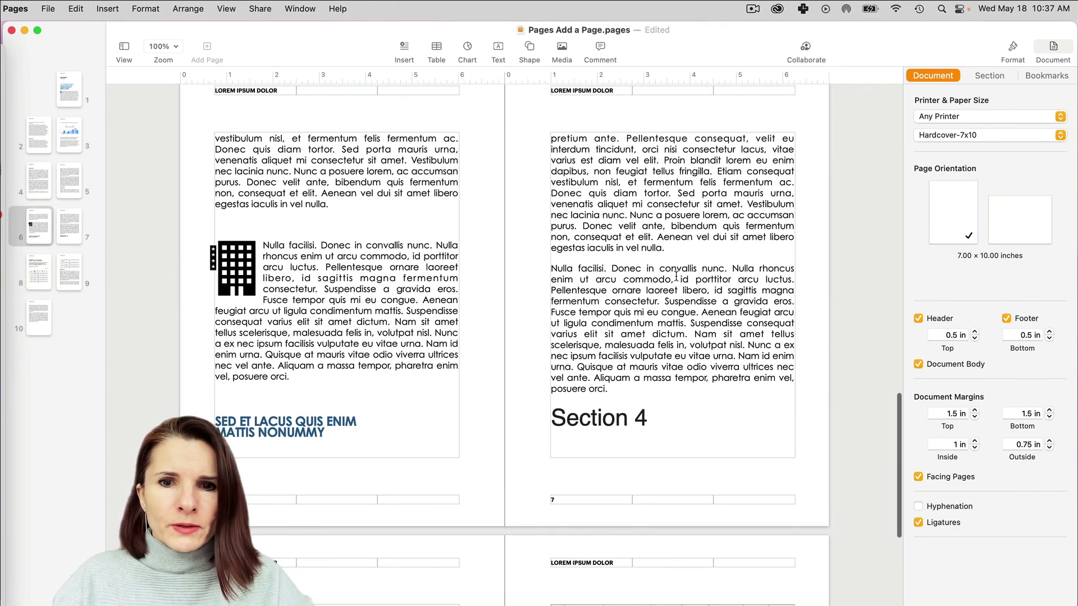
pyautogui.scroll(18, 677, 277)
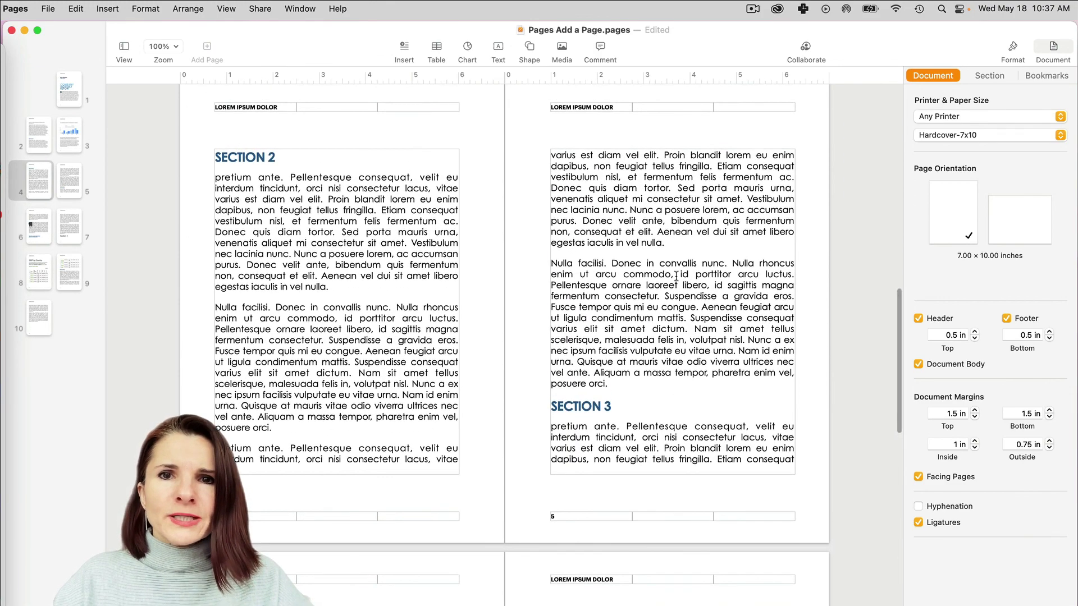